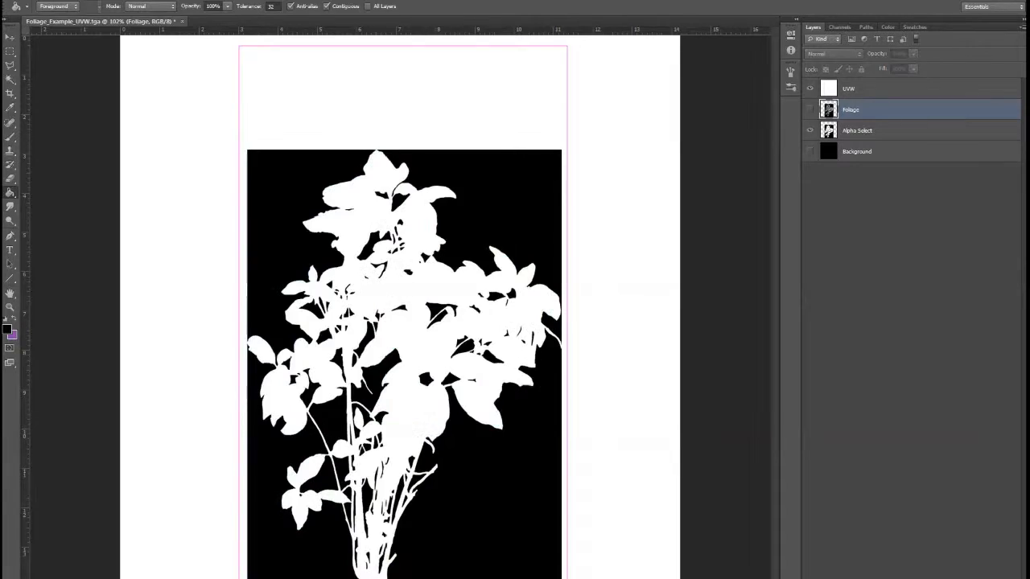
Select the white foliage silhouette on the Alpha Select layer with the Magic Wand, then swap visibility to the Foliage layer
{"action": "left_click", "coordinate": [858, 130]}
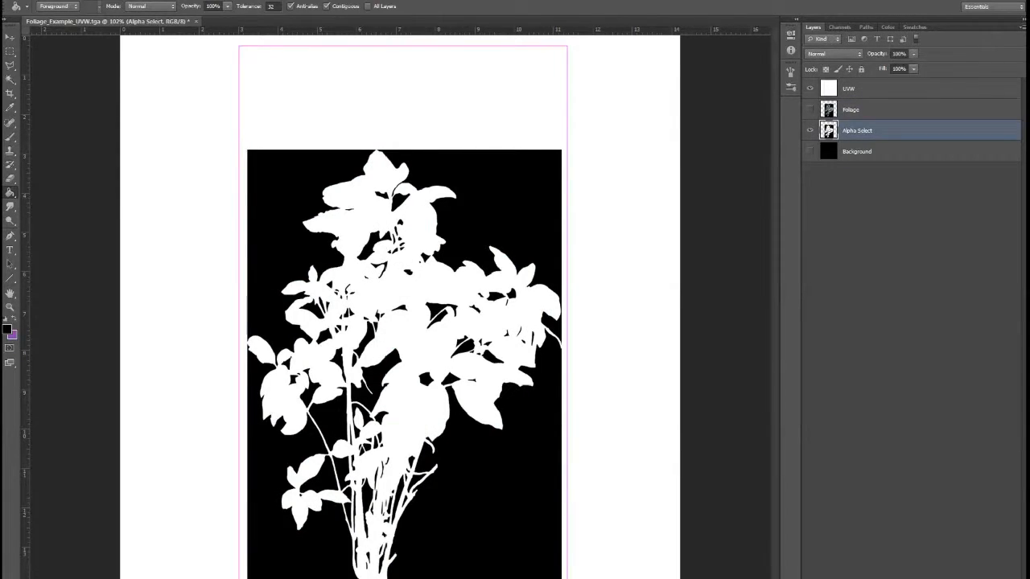
{"action": "key", "text": "w"}
{"action": "key", "text": "alt+w"}
{"action": "left_click", "coordinate": [411, 346]}
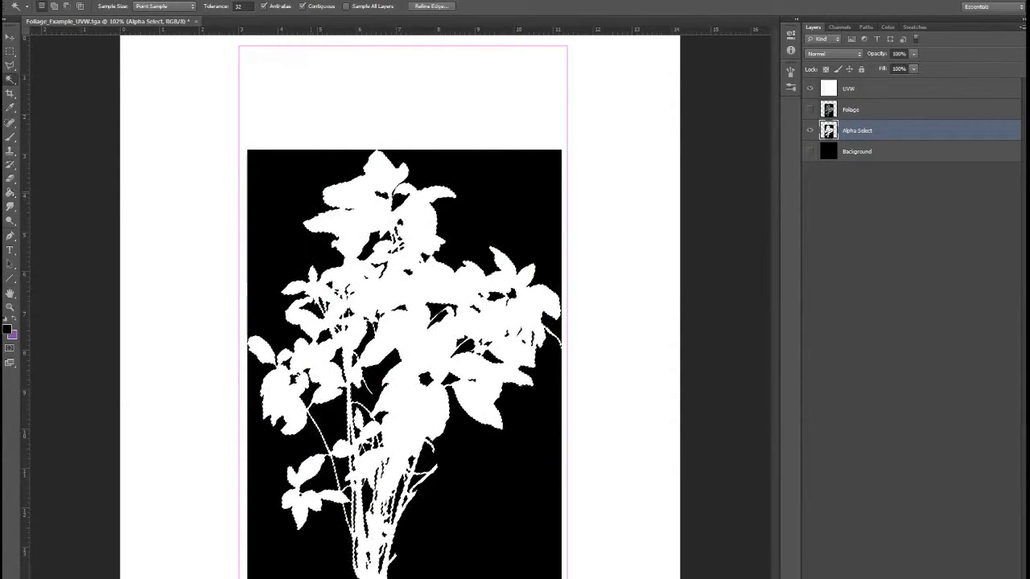
{"action": "left_click", "coordinate": [810, 109]}
{"action": "left_click", "coordinate": [811, 130]}
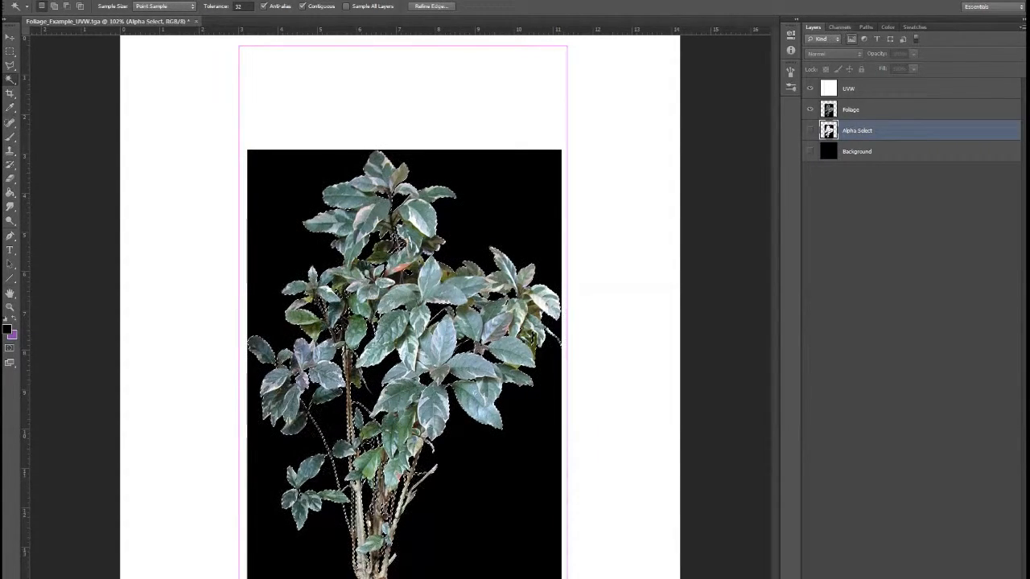
Save the foliage selection as a new alpha channel, view that channel and clear the selection
{"action": "left_click", "coordinate": [841, 27]}
{"action": "left_click", "coordinate": [981, 578]}
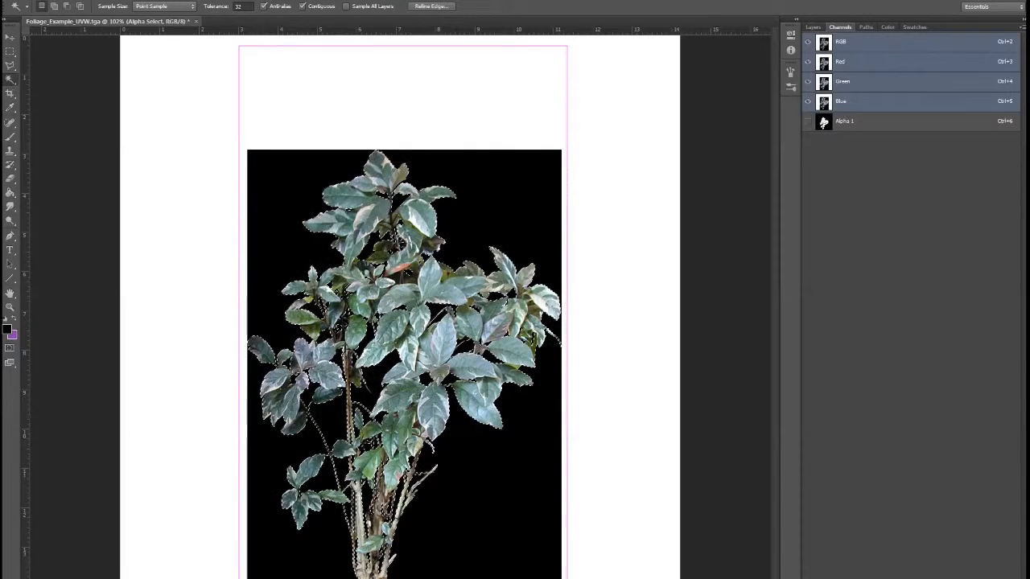
{"action": "left_click", "coordinate": [844, 121]}
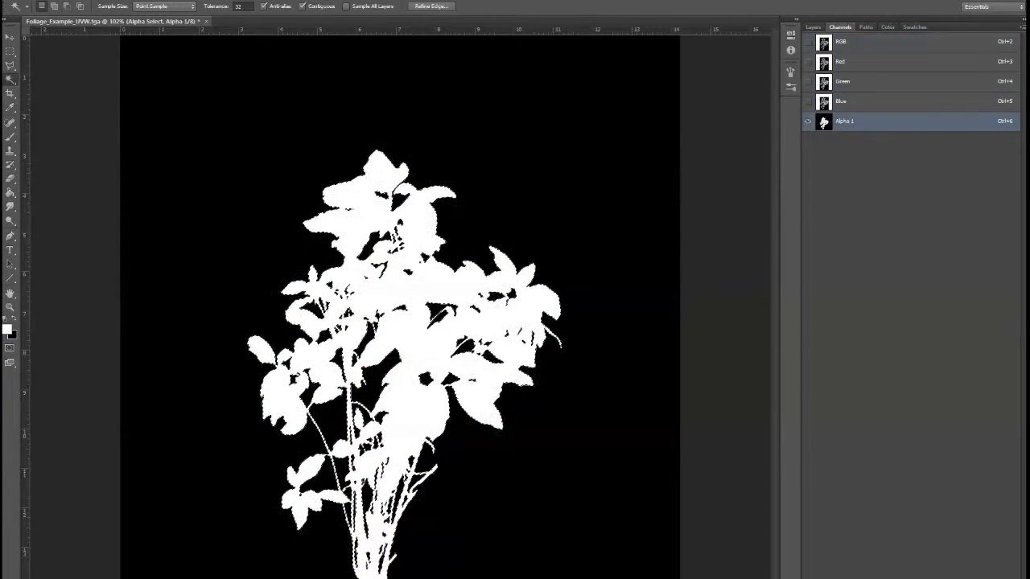
{"action": "key", "text": "ctrl+d"}
Return to the Foliage layer in colour view, show the black Background layer and hide the UVW layer
{"action": "left_click", "coordinate": [814, 28]}
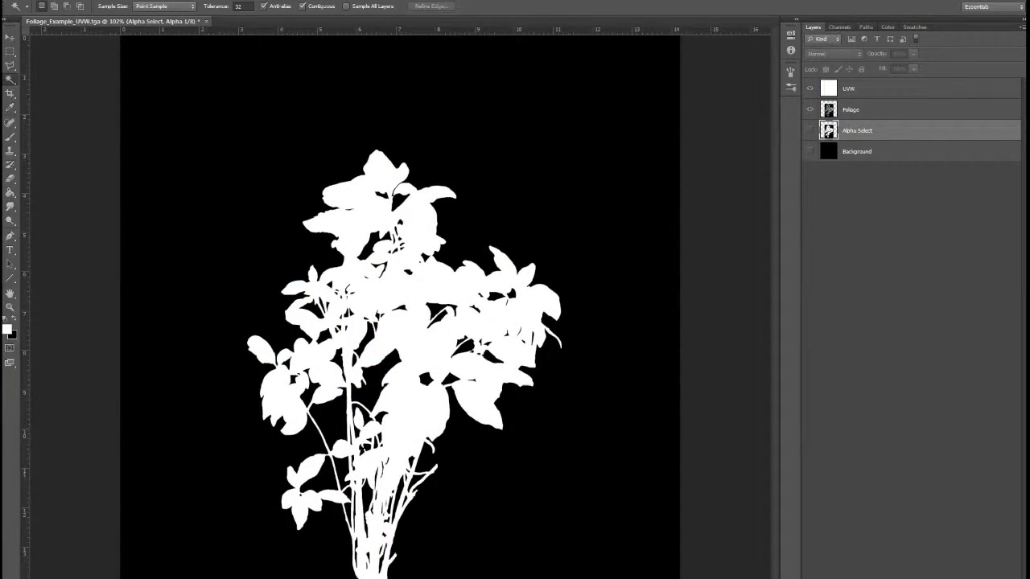
{"action": "left_click", "coordinate": [857, 130]}
{"action": "left_click", "coordinate": [851, 109]}
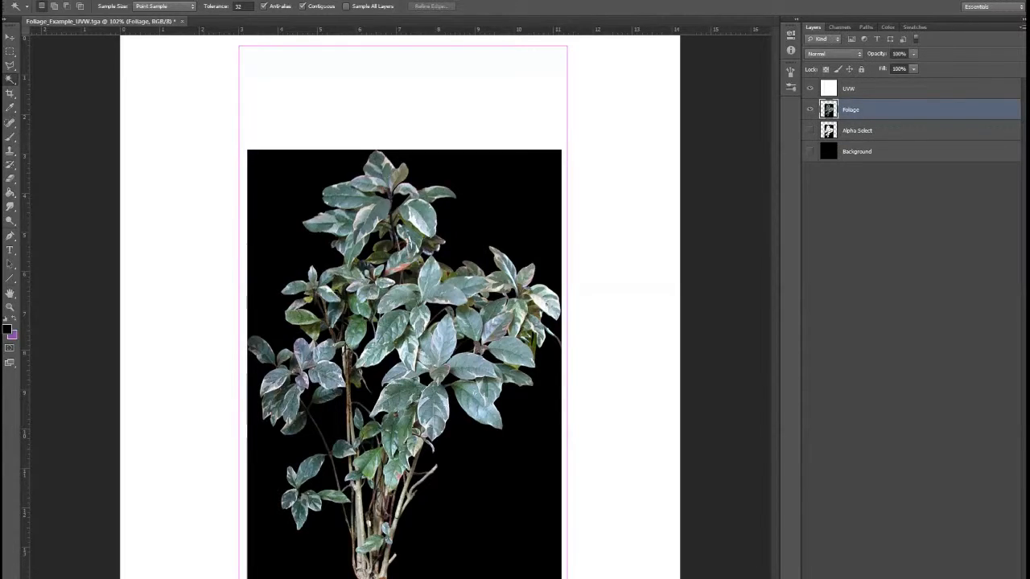
{"action": "left_click", "coordinate": [810, 151]}
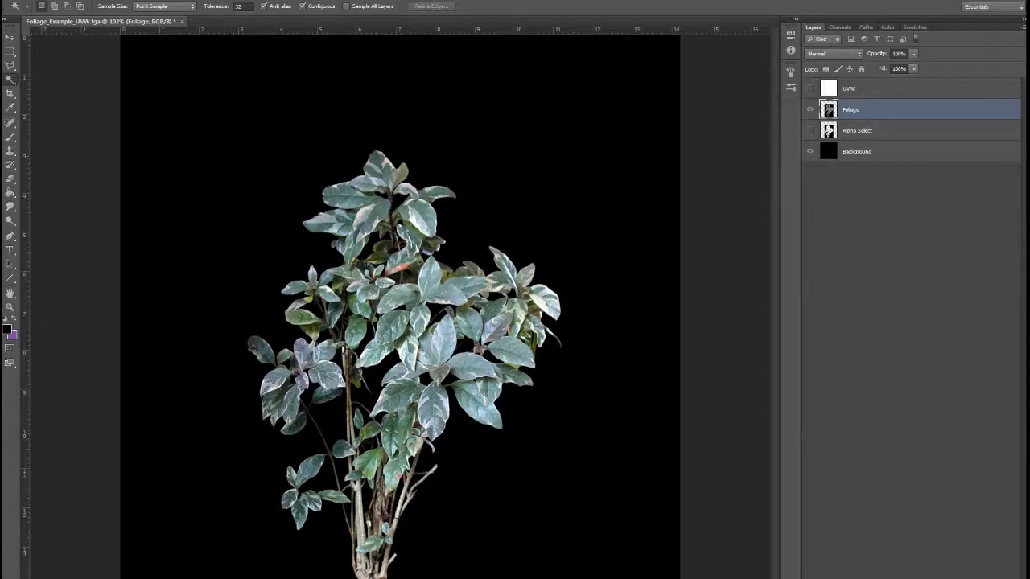
Save the image as a Targa file named Foliage_Example with alpha channels included, at 32 bits/pixel
{"action": "key", "text": "ctrl+shift+s"}
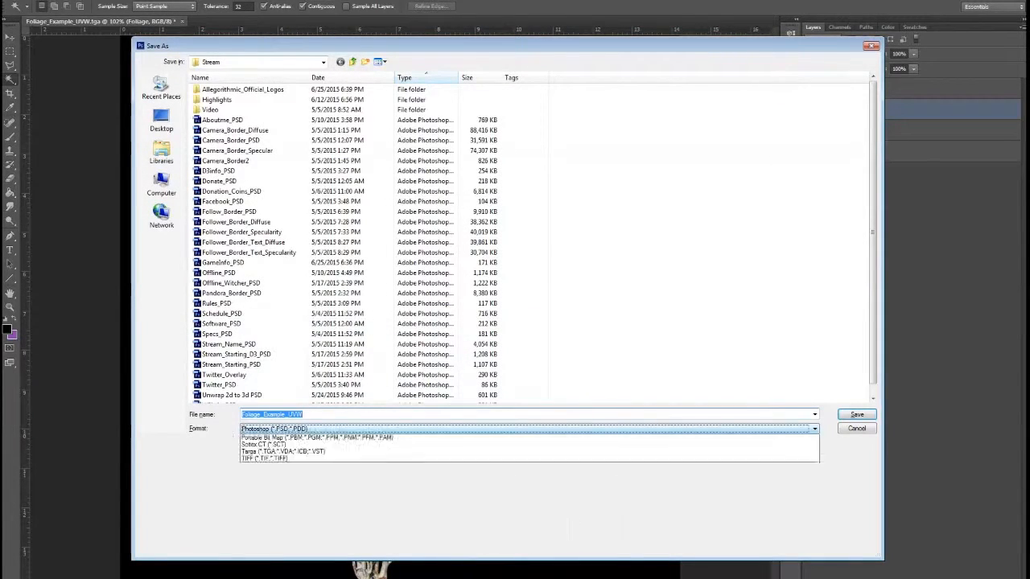
{"action": "left_click", "coordinate": [515, 429]}
{"action": "left_click", "coordinate": [282, 570]}
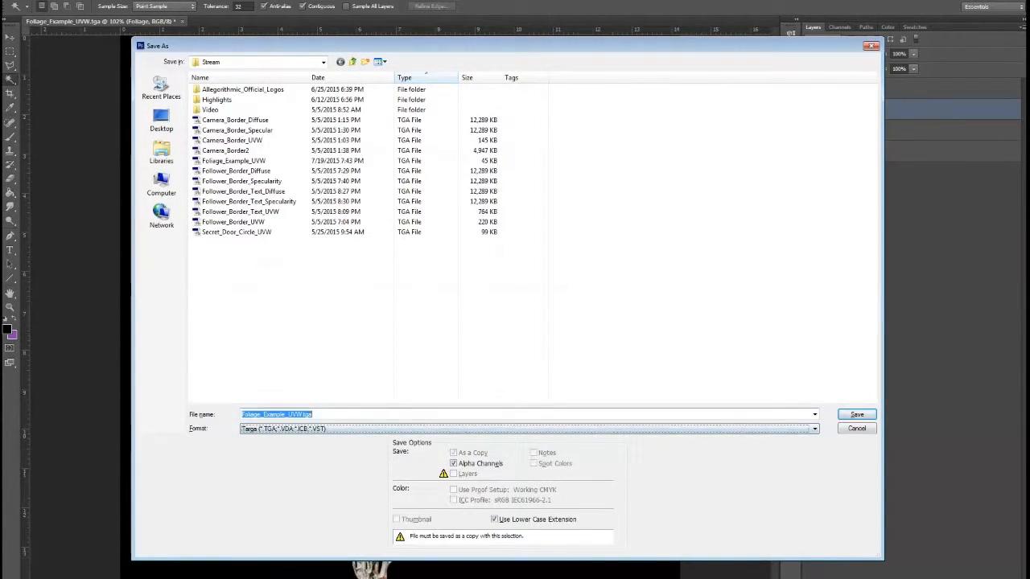
{"action": "type", "text": "Foliage_"}
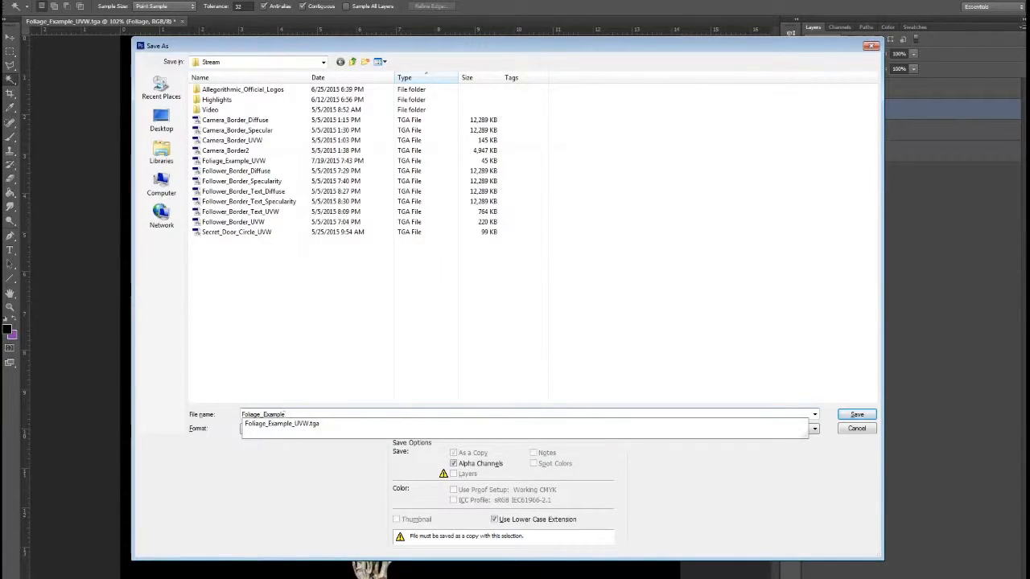
{"action": "key", "text": "Return"}
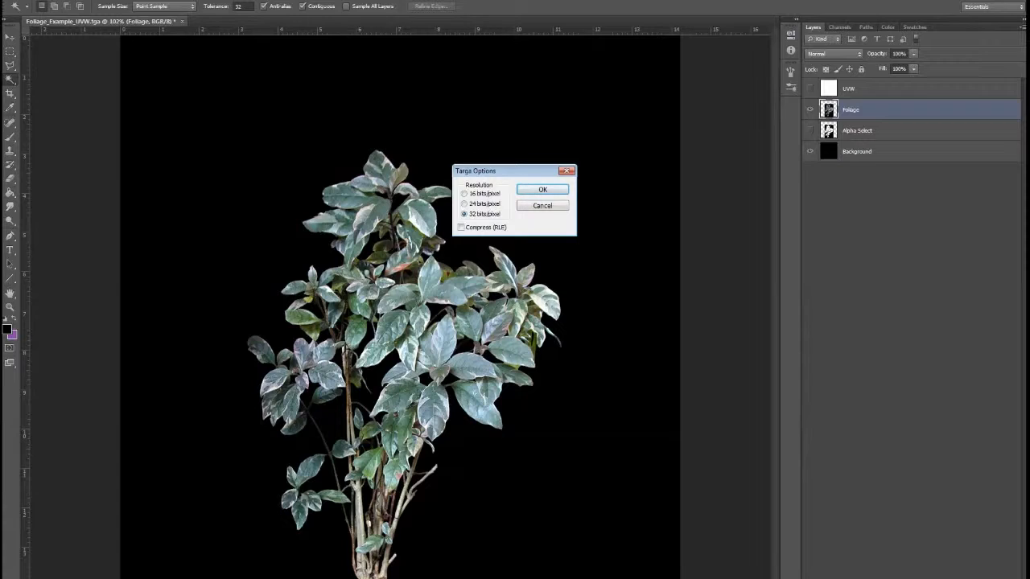
{"action": "key", "text": "Return"}
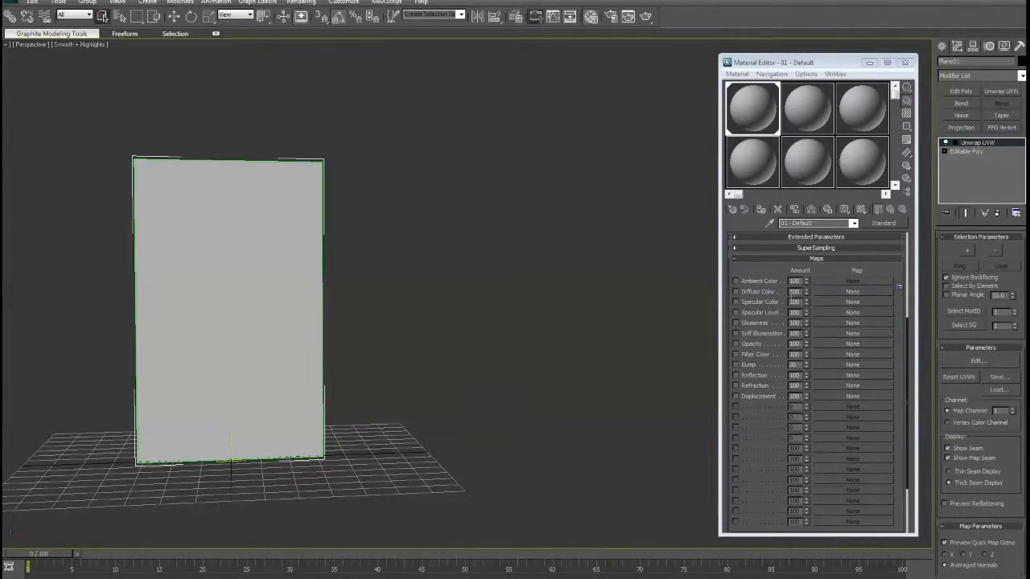
In 3ds Max, load Foliage_Example.tga from the Stream pictures folder as the first material's Diffuse Color bitmap
{"action": "left_click", "coordinate": [853, 291]}
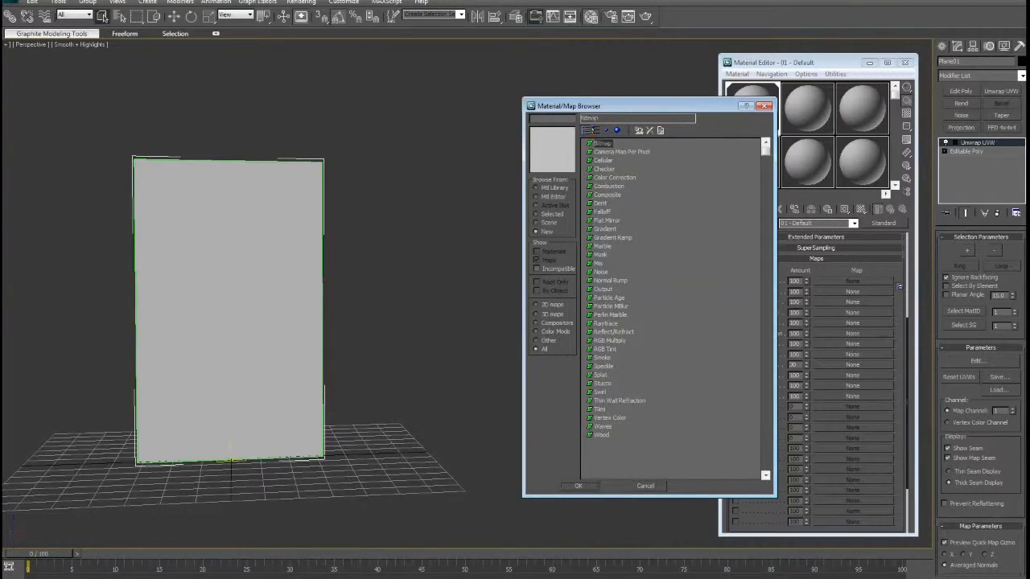
{"action": "left_click", "coordinate": [578, 486]}
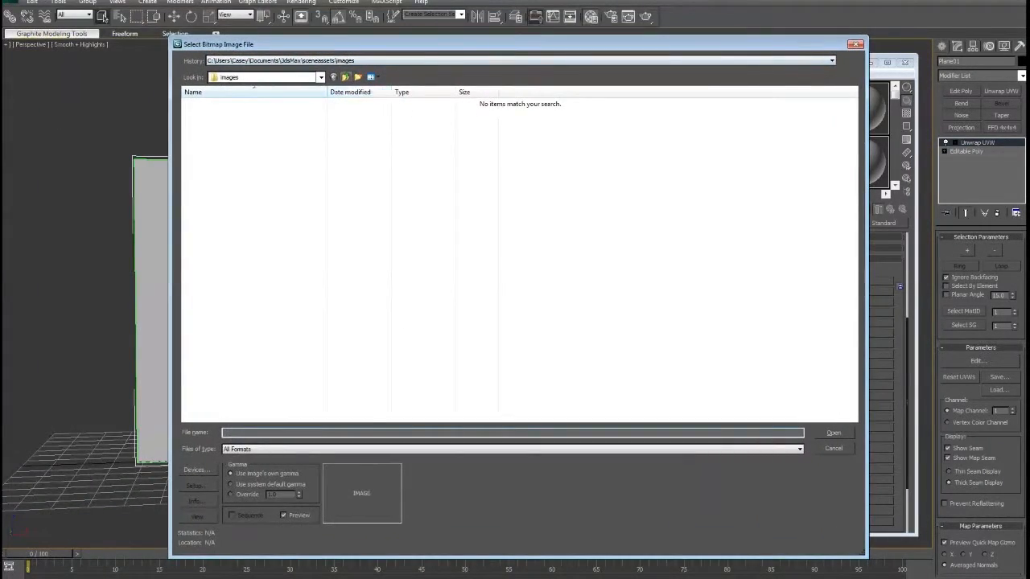
{"action": "left_click", "coordinate": [152, 25]}
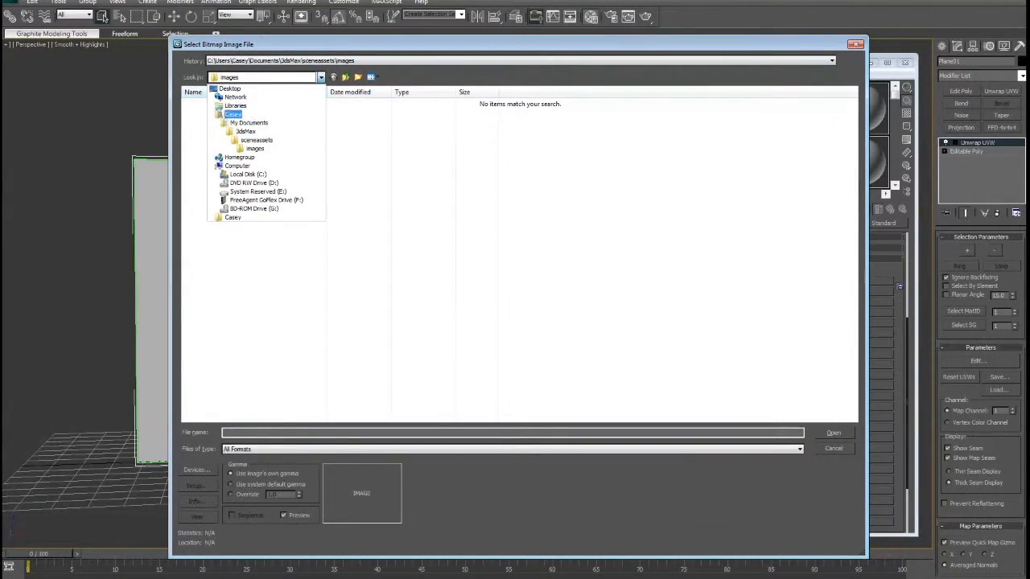
{"action": "left_click", "coordinate": [232, 115]}
{"action": "double_click", "coordinate": [212, 226]}
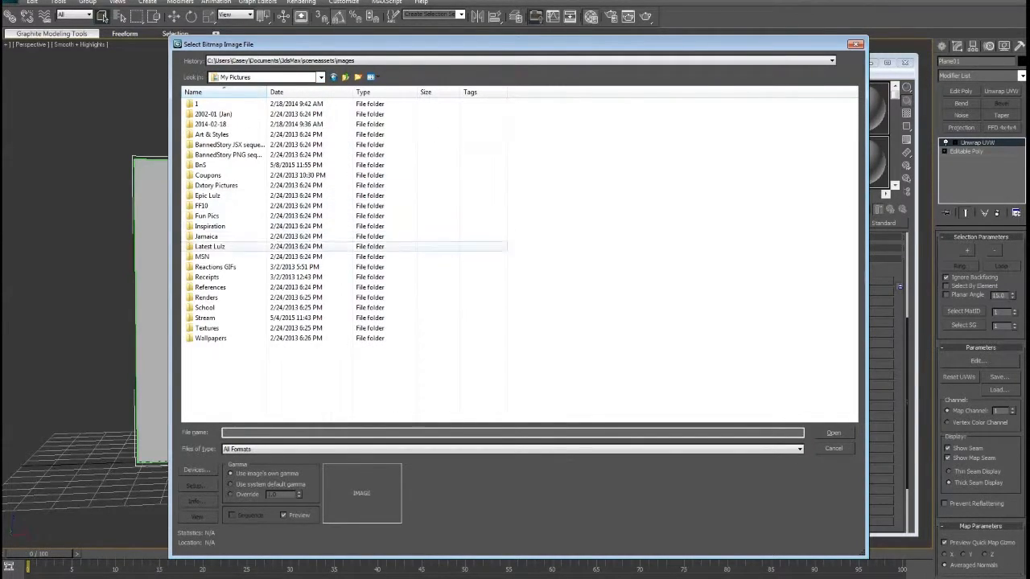
{"action": "double_click", "coordinate": [204, 318]}
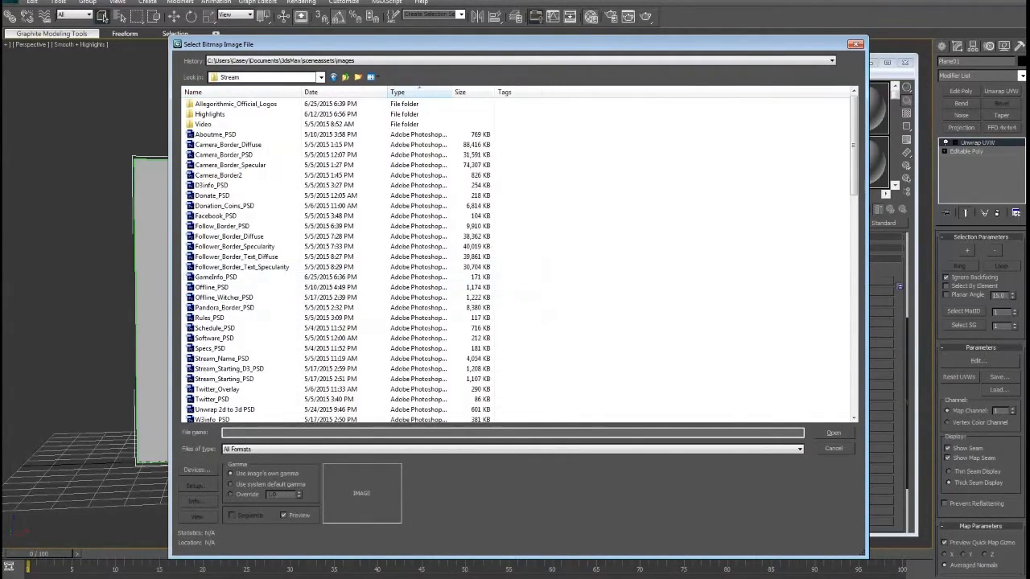
{"action": "type", "text": "foliage_"}
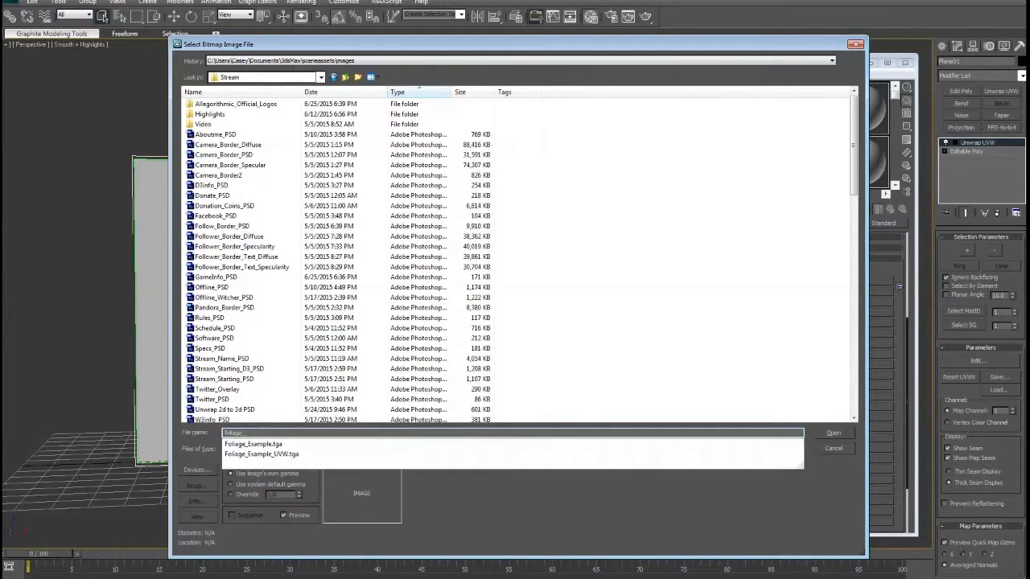
{"action": "key", "text": "Down"}
{"action": "key", "text": "Return"}
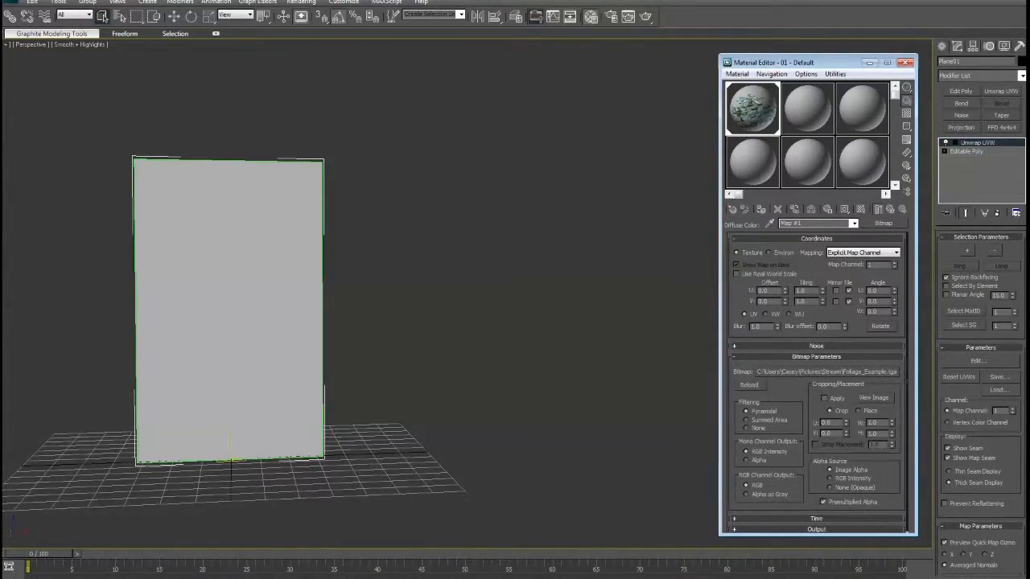
Copy the material's Diffuse Color map into its Opacity map slot
{"action": "middle_click_drag", "start_coordinate": [524, 341], "coordinate": [534, 336]}
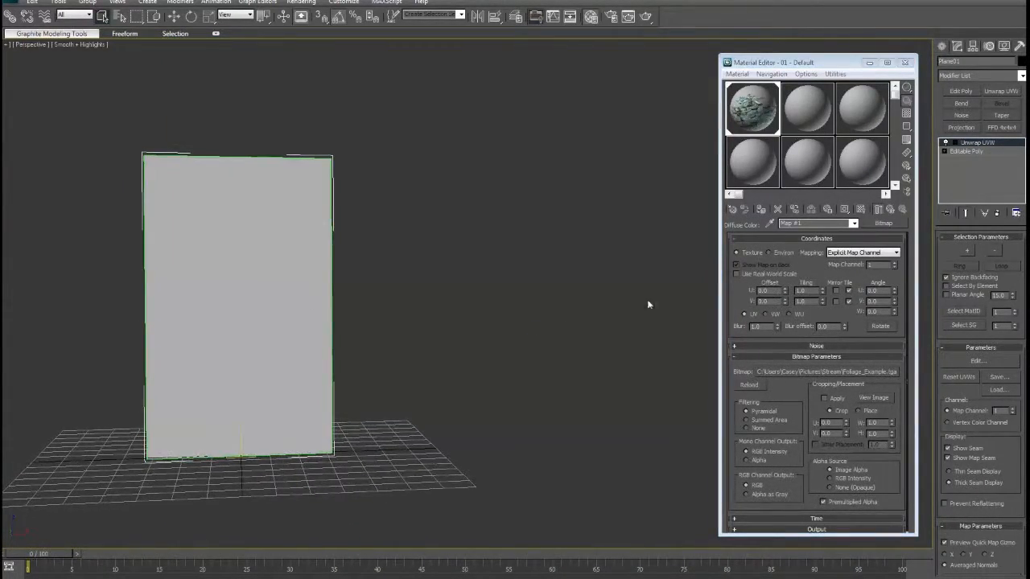
{"action": "left_click", "coordinate": [878, 210]}
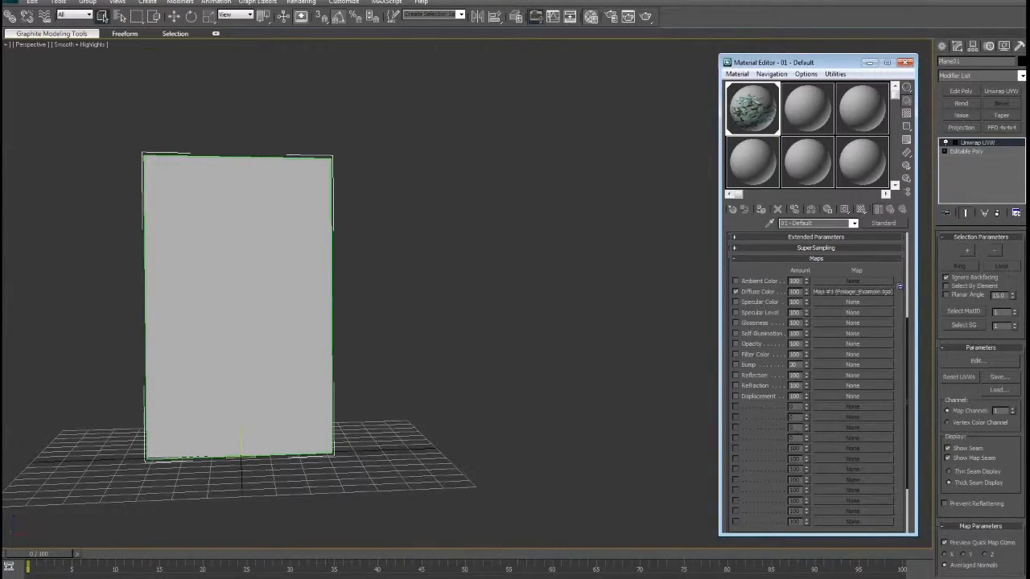
{"action": "left_click_drag", "start_coordinate": [853, 292], "coordinate": [853, 344]}
{"action": "left_click", "coordinate": [795, 329]}
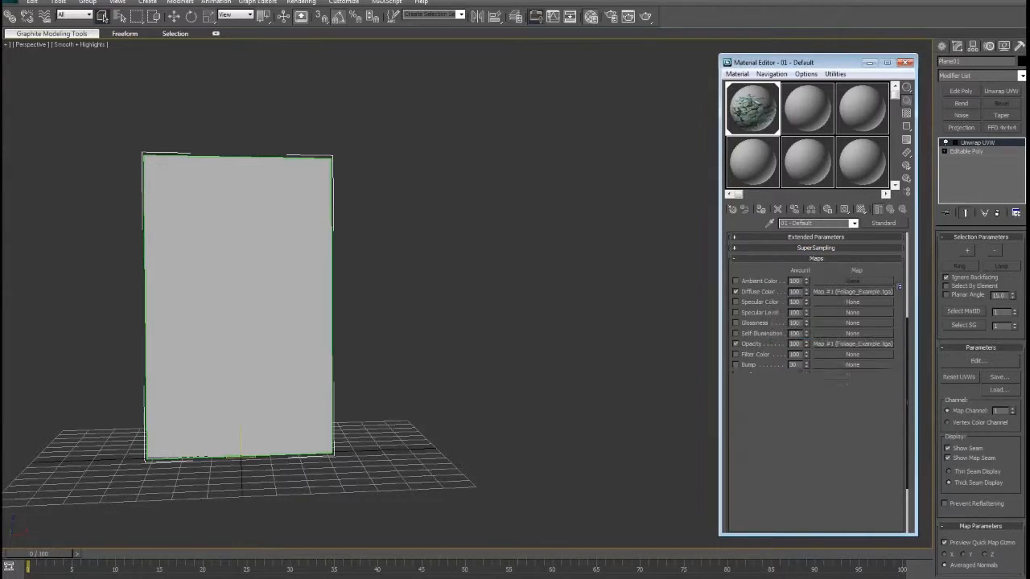
Set the Opacity bitmap's mono channel output to Alpha and display the textured material on the plane in the viewport
{"action": "left_click", "coordinate": [853, 291]}
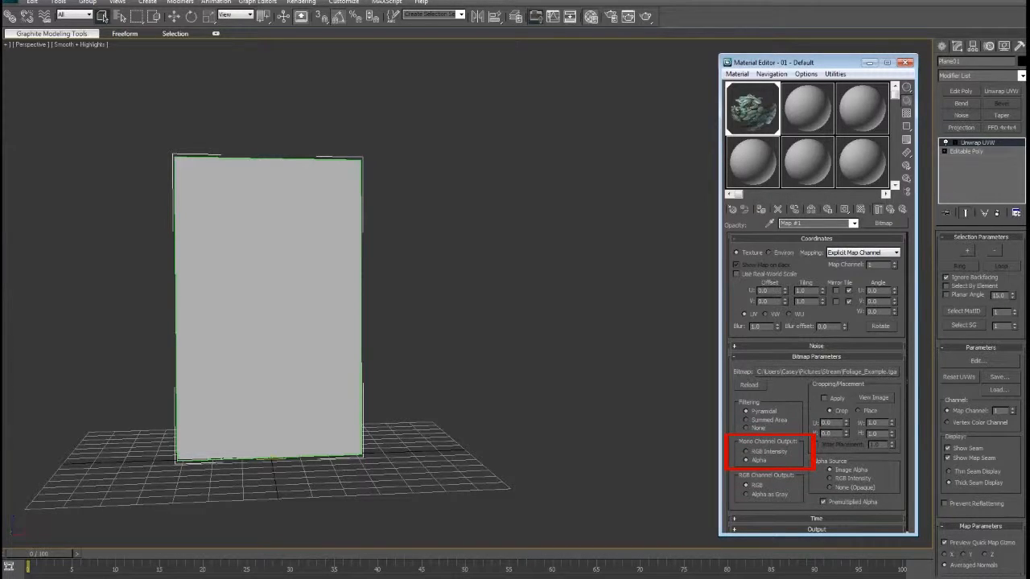
{"action": "left_click", "coordinate": [886, 210]}
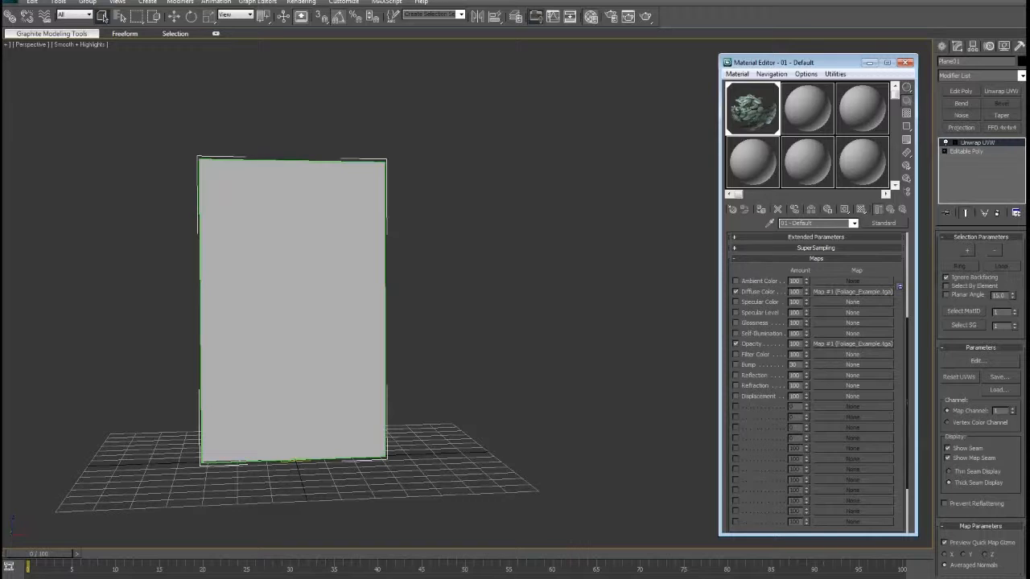
{"action": "left_click", "coordinate": [861, 209]}
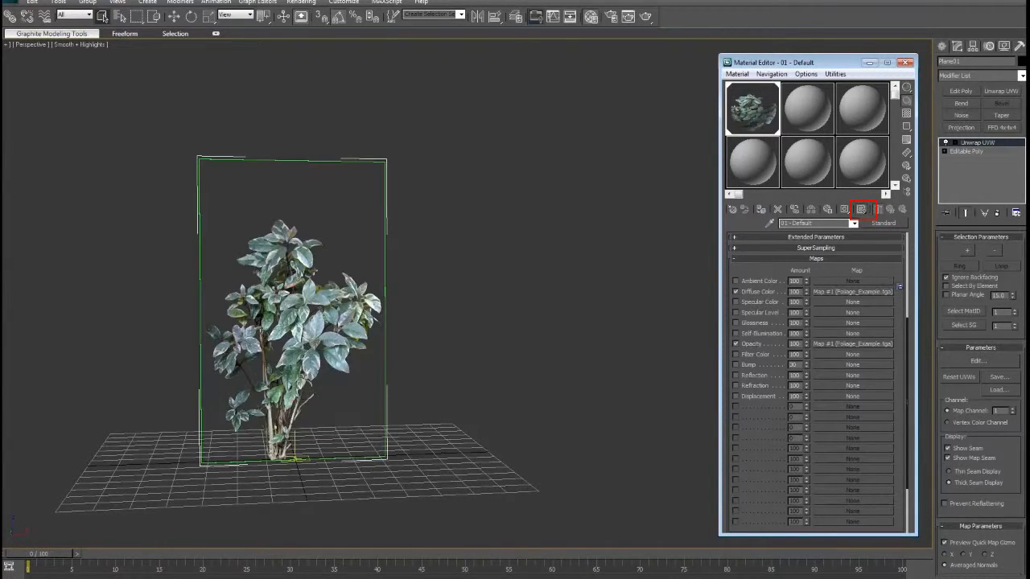
{"action": "middle_click_drag", "start_coordinate": [506, 297], "coordinate": [607, 317]}
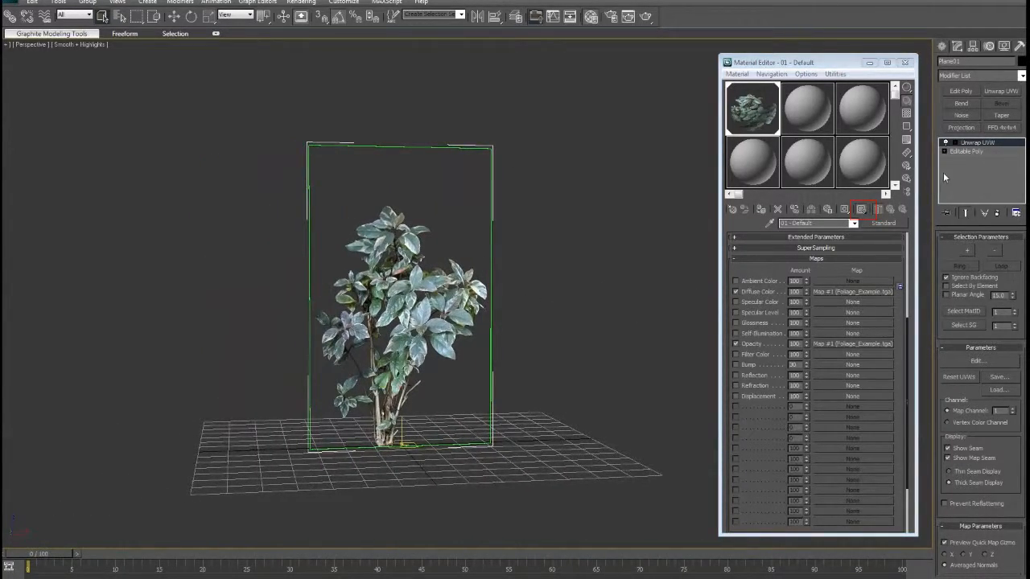
Collapse the plane's modifier stack to Editable Poly and connect its two vertical side edges with a horizontal edge
{"action": "right_click", "coordinate": [971, 143]}
{"action": "left_click", "coordinate": [913, 113]}
{"action": "middle_click_drag", "start_coordinate": [518, 391], "coordinate": [421, 358], "text": "alt"}
{"action": "key", "text": "2"}
{"action": "left_click_drag", "start_coordinate": [172, 232], "coordinate": [653, 326]}
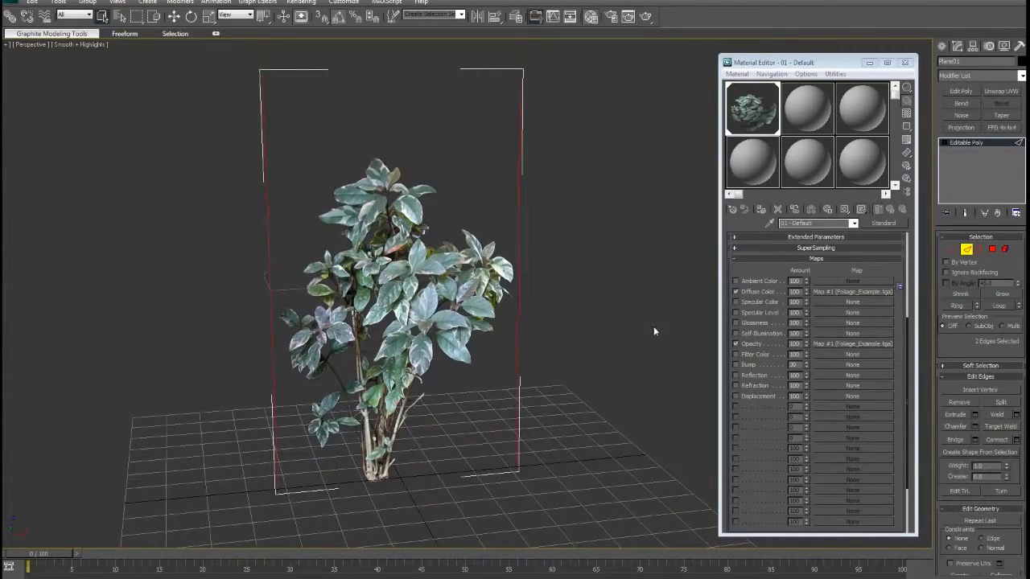
{"action": "left_click", "coordinate": [1017, 440]}
{"action": "left_click", "coordinate": [513, 326]}
Connect the ring of horizontal edges with one vertical edge down the plane's middle and show edged faces
{"action": "key", "text": "alt+r"}
{"action": "left_click", "coordinate": [1017, 440]}
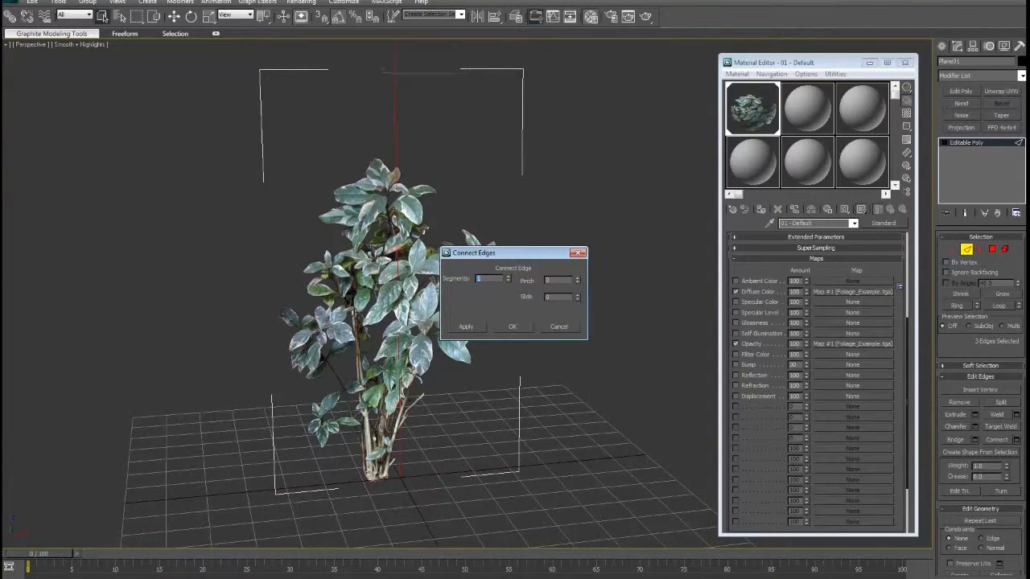
{"action": "left_click", "coordinate": [513, 326]}
{"action": "scroll", "coordinate": [465, 287], "scroll_direction": "up", "scroll_amount": 2}
{"action": "key", "text": "F4"}
{"action": "scroll", "coordinate": [465, 287], "scroll_direction": "down", "scroll_amount": 3}
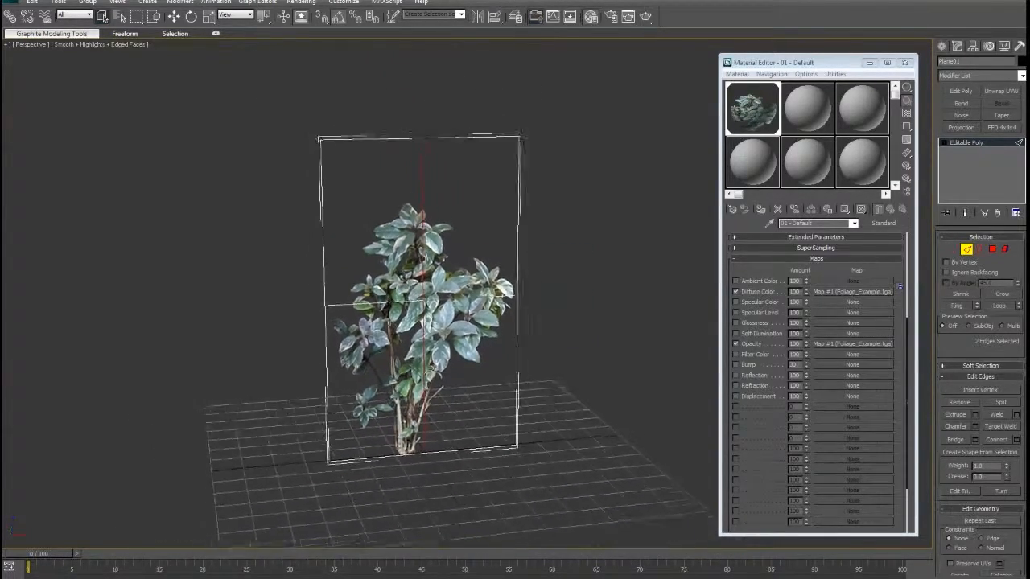
Add a Bend modifier to the whole plane with bend axis Y and direction 90
{"action": "left_click", "coordinate": [964, 144]}
{"action": "left_click", "coordinate": [961, 105]}
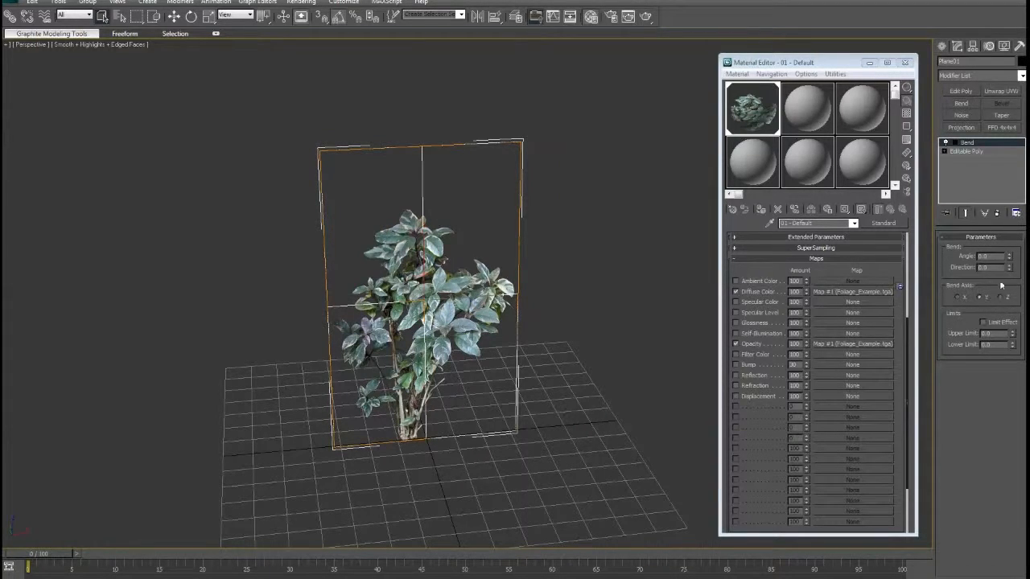
{"action": "mouse_move", "coordinate": [1010, 256]}
{"action": "left_mouse_down"}
{"action": "mouse_move", "coordinate": [1012, 219]}
{"action": "mouse_move", "coordinate": [1011, 269]}
{"action": "left_mouse_up"}
Move the Bend gizmo down to the plane's base and set the bend angle to -36
{"action": "left_click", "coordinate": [945, 142]}
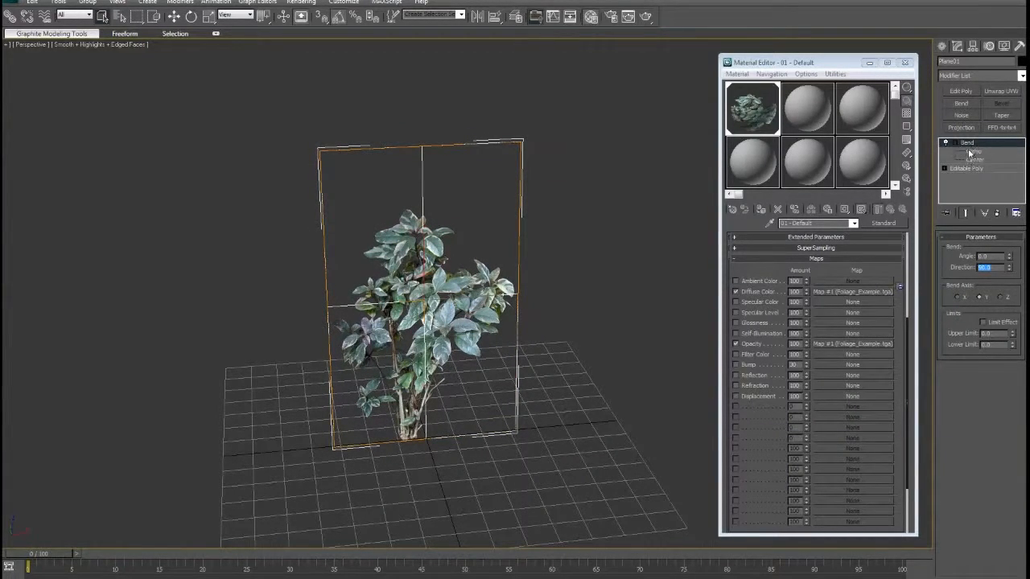
{"action": "left_click", "coordinate": [973, 152]}
{"action": "key", "text": "w"}
{"action": "left_click_drag", "start_coordinate": [421, 266], "coordinate": [424, 398]}
{"action": "left_click_drag", "start_coordinate": [1009, 257], "coordinate": [1010, 287]}
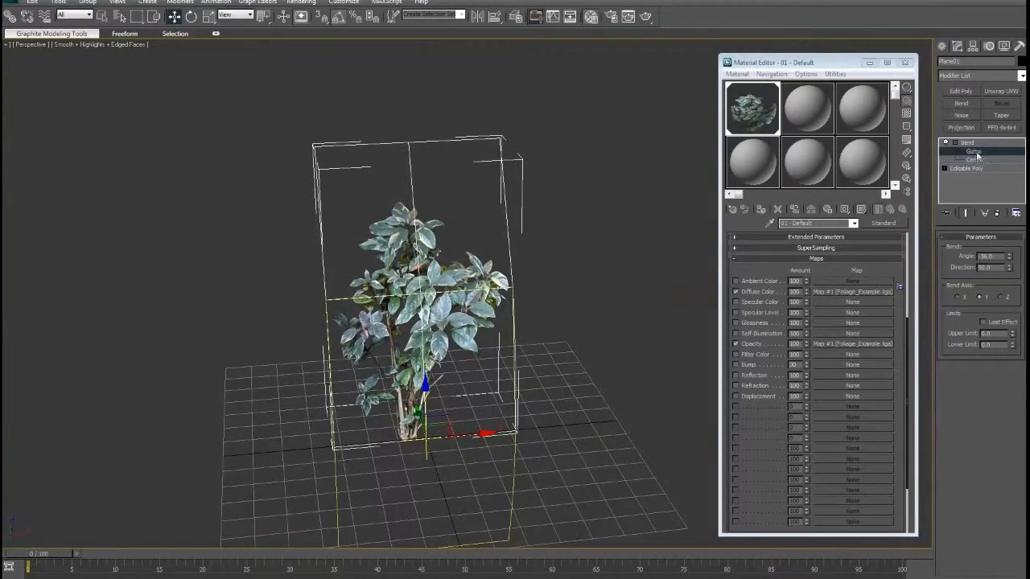
Add a second Bend modifier with bend axis X and move its gizmo down to the plane's base
{"action": "left_click", "coordinate": [963, 105]}
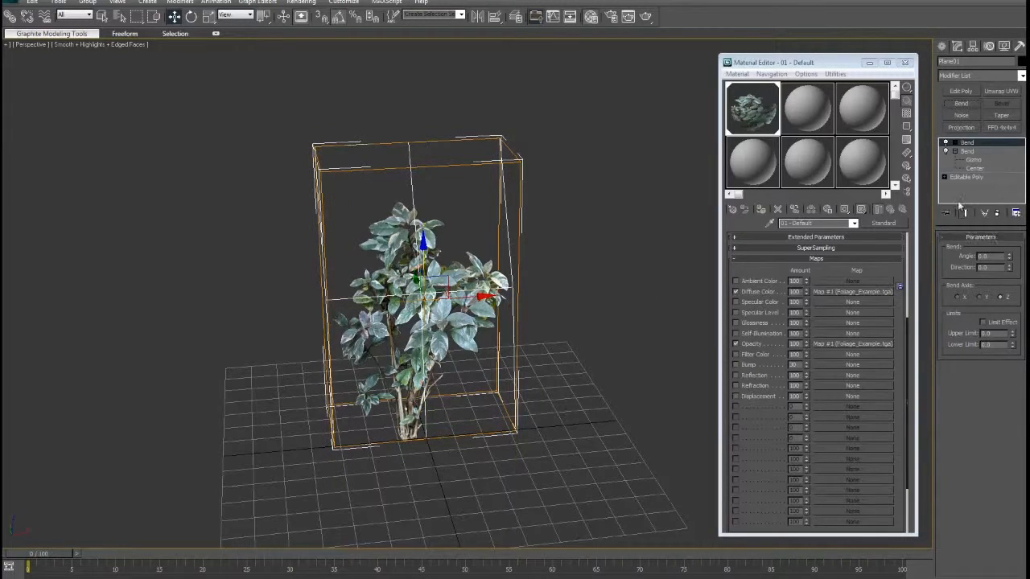
{"action": "left_click", "coordinate": [947, 143]}
{"action": "left_click", "coordinate": [974, 151]}
{"action": "left_click_drag", "start_coordinate": [425, 241], "coordinate": [425, 383]}
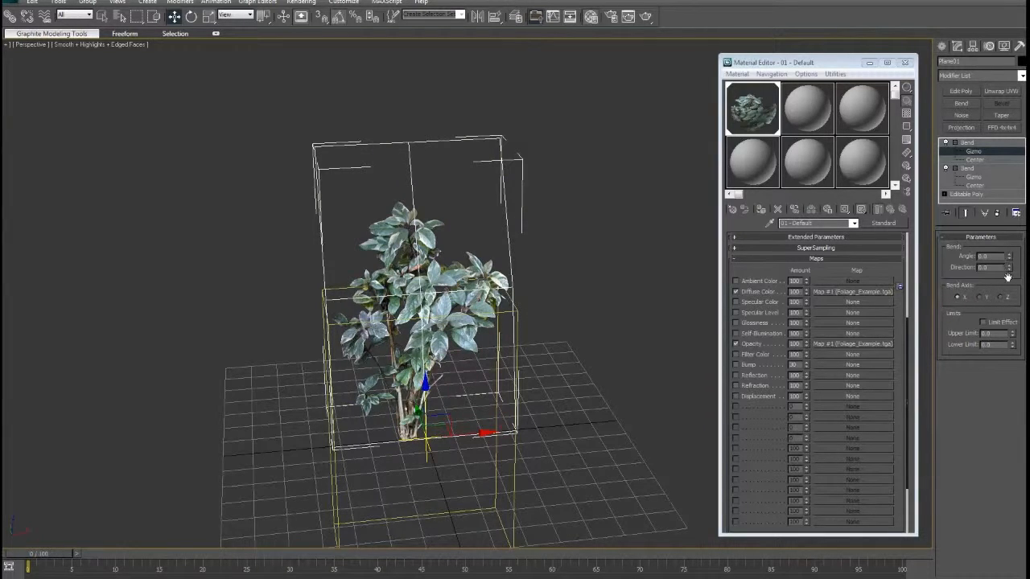
Increase the angle of the second Bend on the X axis and collapse the modifier stack into an Editable Poly
{"action": "mouse_move", "coordinate": [1011, 256]}
{"action": "left_mouse_down"}
{"action": "mouse_move", "coordinate": [977, 227]}
{"action": "mouse_move", "coordinate": [1011, 246]}
{"action": "mouse_move", "coordinate": [1011, 237]}
{"action": "left_mouse_up"}
{"action": "left_click", "coordinate": [967, 168]}
{"action": "middle_click_drag", "start_coordinate": [515, 348], "coordinate": [556, 327], "text": "alt"}
{"action": "right_click", "coordinate": [968, 143]}
{"action": "left_click", "coordinate": [918, 241]}
{"action": "middle_click_drag", "start_coordinate": [636, 322], "coordinate": [449, 305], "text": "alt"}
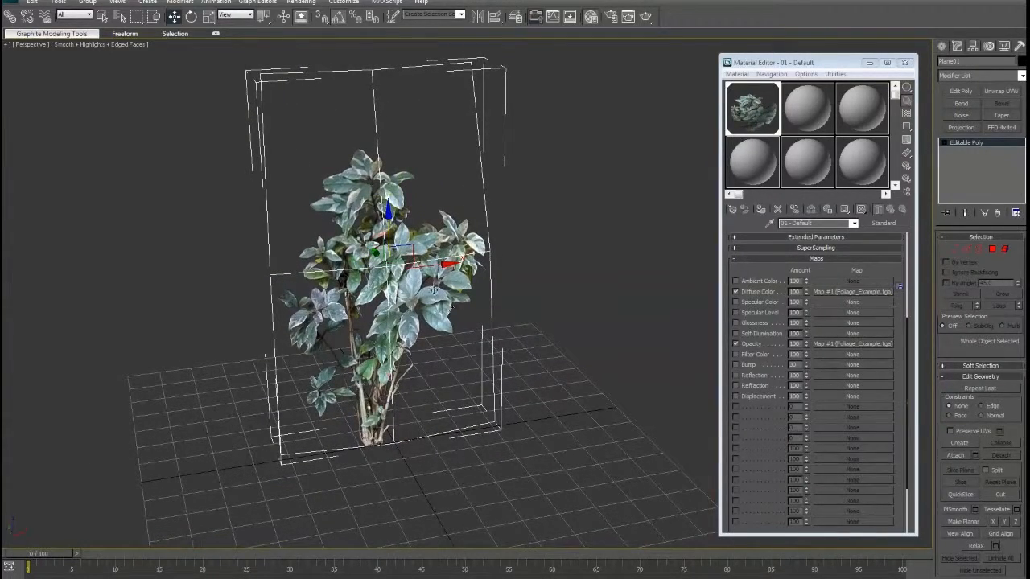
Move only the plane's pivot down to the base of the plant stem
{"action": "left_click", "coordinate": [972, 48]}
{"action": "left_click", "coordinate": [981, 114]}
{"action": "middle_click_drag", "start_coordinate": [515, 322], "coordinate": [471, 356], "text": "alt"}
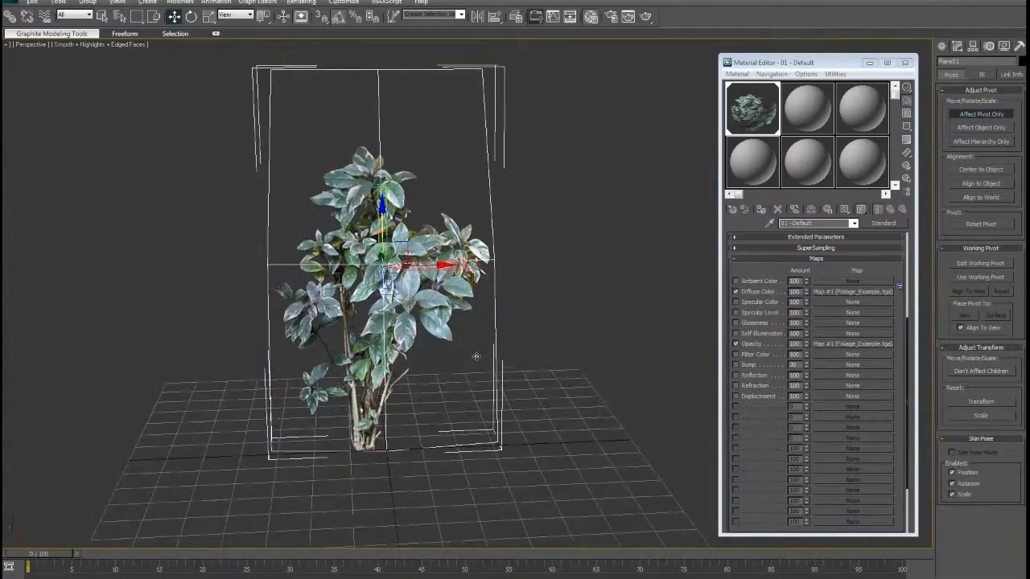
{"action": "left_click_drag", "start_coordinate": [414, 244], "coordinate": [385, 424]}
{"action": "middle_click_drag", "start_coordinate": [385, 431], "coordinate": [322, 407], "text": "alt"}
{"action": "left_click", "coordinate": [958, 48]}
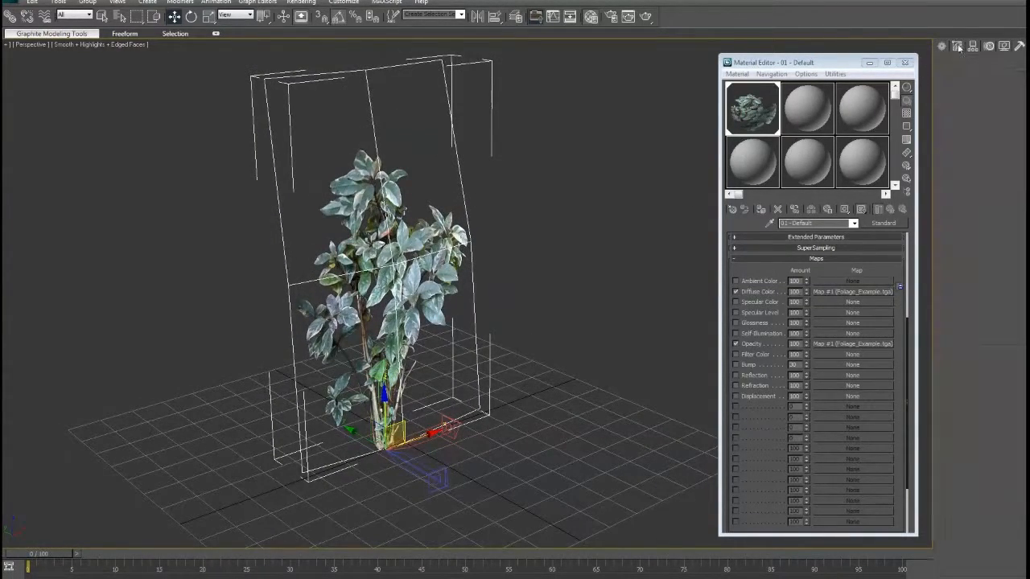
Make two copies of the plane rotated around the vertical axis, the first by -110 degrees and the second by a further -130 degrees
{"action": "middle_click_drag", "start_coordinate": [467, 318], "coordinate": [505, 314], "text": "alt"}
{"action": "key", "text": "e"}
{"action": "left_click_drag", "start_coordinate": [386, 475], "coordinate": [318, 482], "text": "shift"}
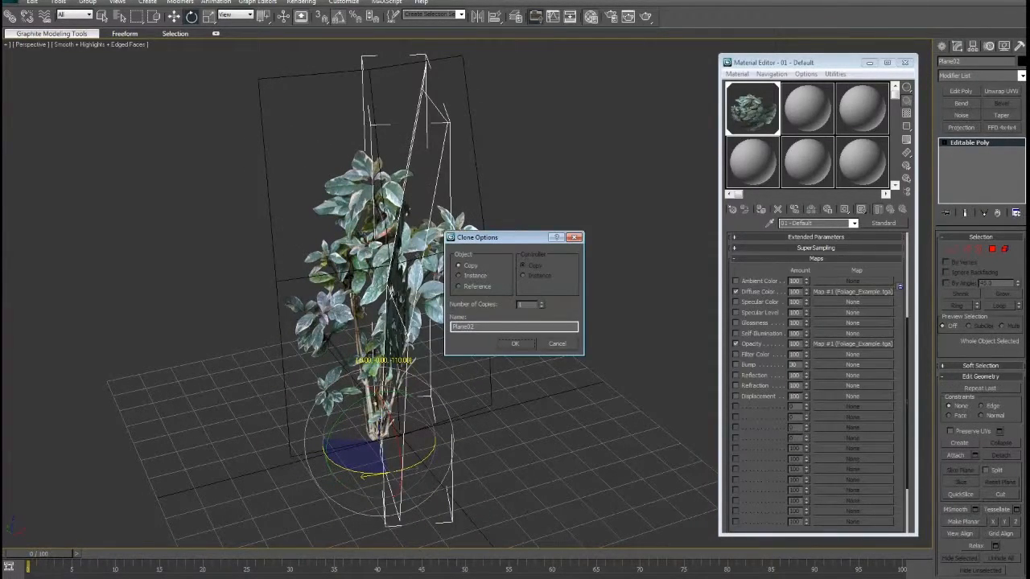
{"action": "key", "text": "Return"}
{"action": "left_click_drag", "start_coordinate": [375, 479], "coordinate": [308, 469], "text": "shift"}
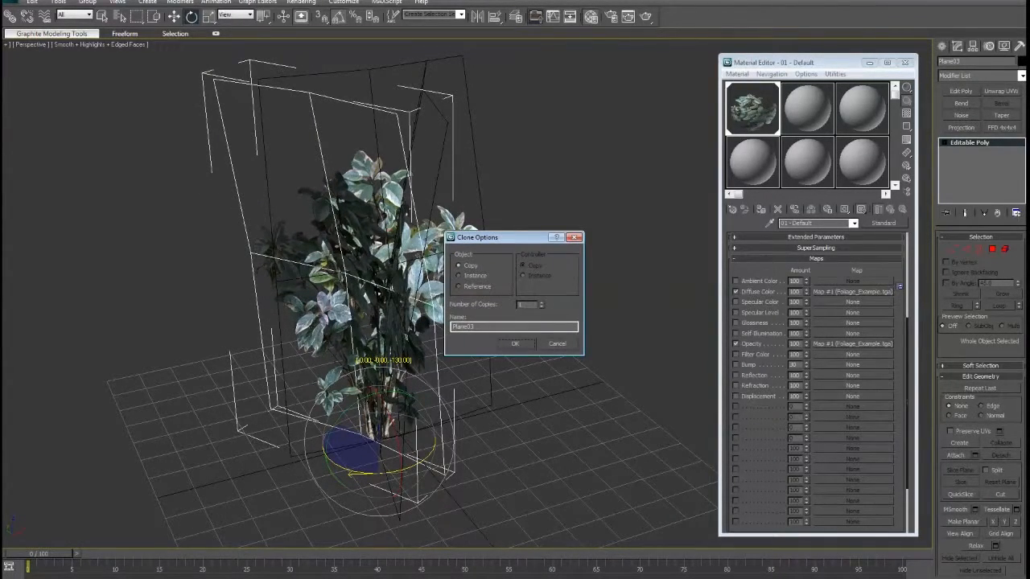
{"action": "left_click", "coordinate": [508, 346]}
Fine-tune the rotation of the newest copy and of the original plane around the stem to spread the foliage
{"action": "mouse_move", "coordinate": [306, 403]}
{"action": "middle_mouse_down", "text": "alt"}
{"action": "mouse_move", "coordinate": [264, 408]}
{"action": "mouse_move", "coordinate": [432, 426]}
{"action": "mouse_move", "coordinate": [358, 450]}
{"action": "middle_mouse_up", "text": "alt"}
{"action": "left_click_drag", "start_coordinate": [346, 459], "coordinate": [358, 458]}
{"action": "middle_click_drag", "start_coordinate": [348, 443], "coordinate": [382, 439], "text": "alt"}
{"action": "left_click", "coordinate": [260, 106]}
{"action": "middle_click_drag", "start_coordinate": [335, 362], "coordinate": [338, 488], "text": "alt"}
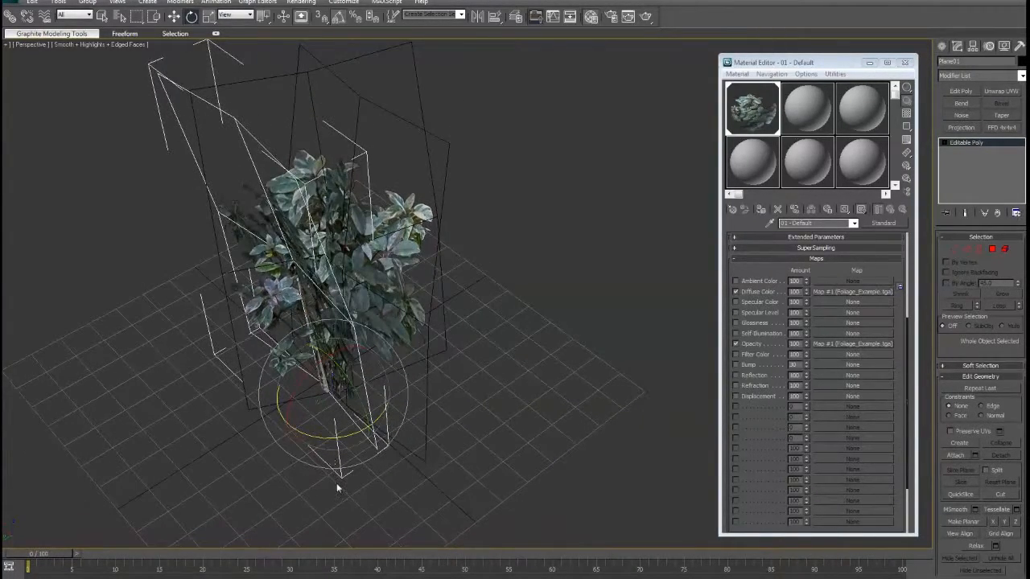
{"action": "left_click_drag", "start_coordinate": [348, 435], "coordinate": [344, 416]}
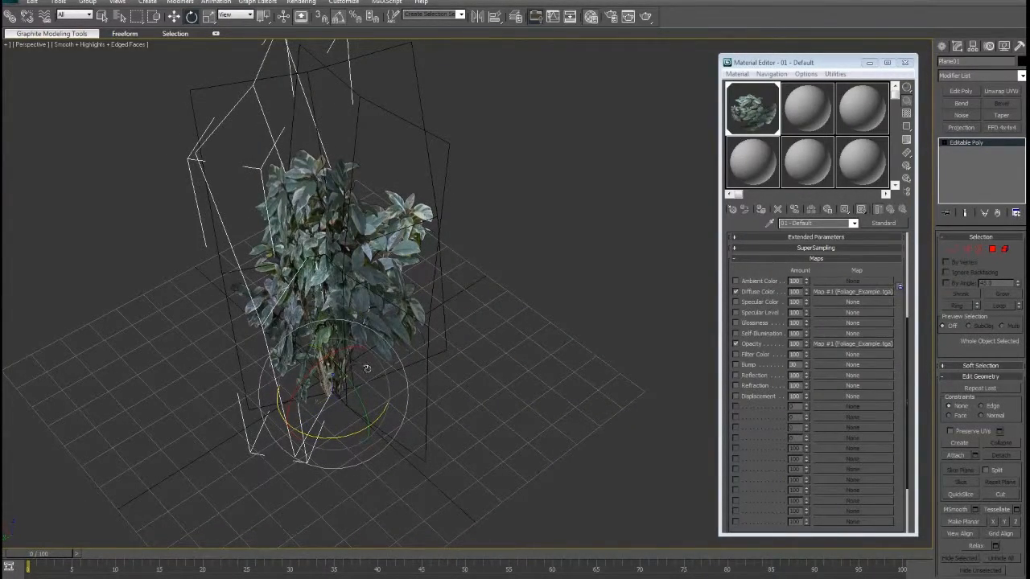
{"action": "left_click_drag", "start_coordinate": [362, 373], "coordinate": [368, 395]}
{"action": "middle_click_drag", "start_coordinate": [427, 420], "coordinate": [437, 361], "text": "alt"}
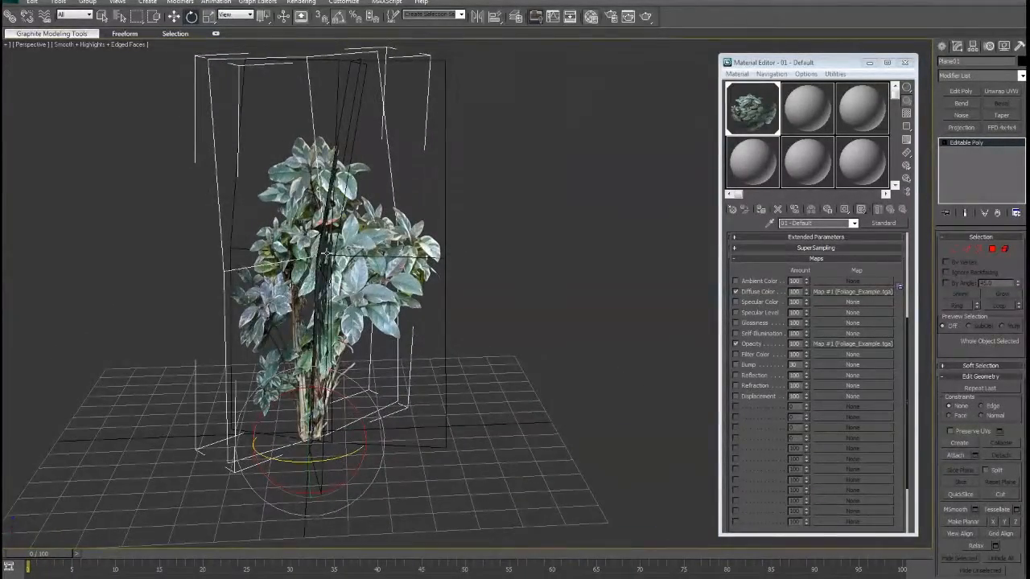
Tilt the third plane slightly at its base to vary the foliage and deselect it
{"action": "left_click", "coordinate": [367, 407]}
{"action": "left_click_drag", "start_coordinate": [349, 403], "coordinate": [342, 399]}
{"action": "middle_click_drag", "start_coordinate": [345, 400], "coordinate": [387, 292], "text": "alt"}
{"action": "middle_click_drag", "start_coordinate": [385, 165], "coordinate": [367, 78], "text": "alt"}
{"action": "left_click_drag", "start_coordinate": [344, 392], "coordinate": [349, 396]}
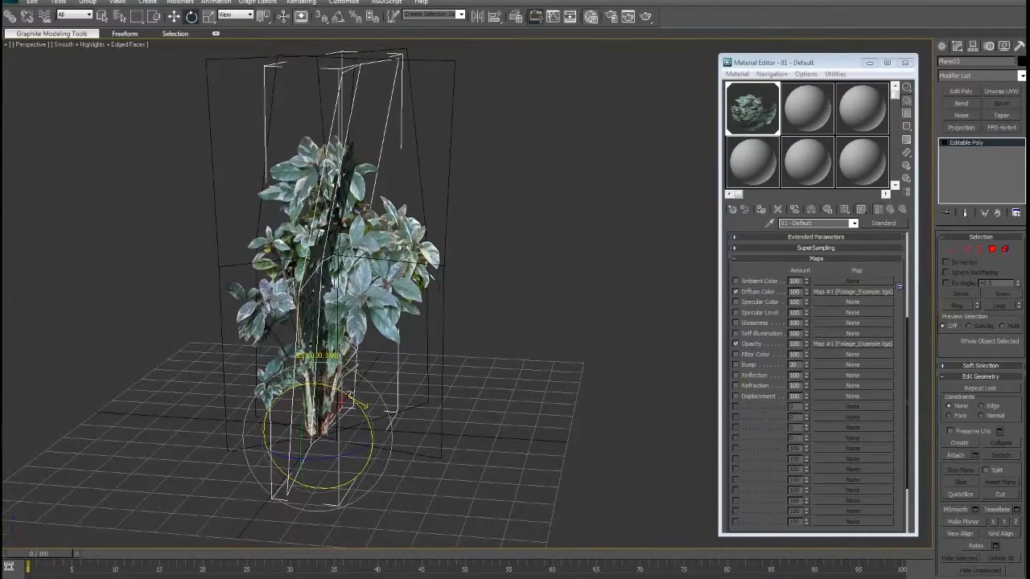
{"action": "left_click", "coordinate": [505, 336]}
Turn off edged faces and attach the three foliage planes into a single object
{"action": "key", "text": "F4"}
{"action": "middle_click_drag", "start_coordinate": [425, 315], "coordinate": [458, 395], "text": "alt"}
{"action": "left_click_drag", "start_coordinate": [778, 272], "coordinate": [782, 424]}
{"action": "middle_click_drag", "start_coordinate": [451, 386], "coordinate": [467, 359], "text": "alt"}
{"action": "left_click", "coordinate": [395, 384]}
{"action": "middle_click_drag", "start_coordinate": [442, 413], "coordinate": [472, 303]}
{"action": "key", "text": "q"}
{"action": "middle_click_drag", "start_coordinate": [695, 366], "coordinate": [649, 405]}
{"action": "left_click", "coordinate": [955, 455]}
{"action": "left_click", "coordinate": [346, 286]}
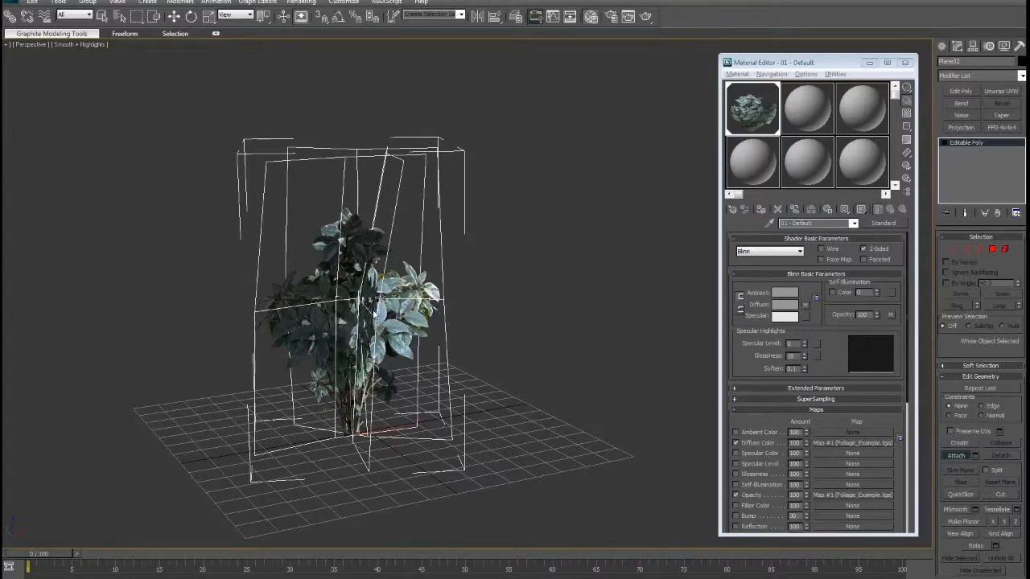
{"action": "middle_click_drag", "start_coordinate": [483, 321], "coordinate": [899, 126], "text": "alt"}
{"action": "key", "text": "w"}
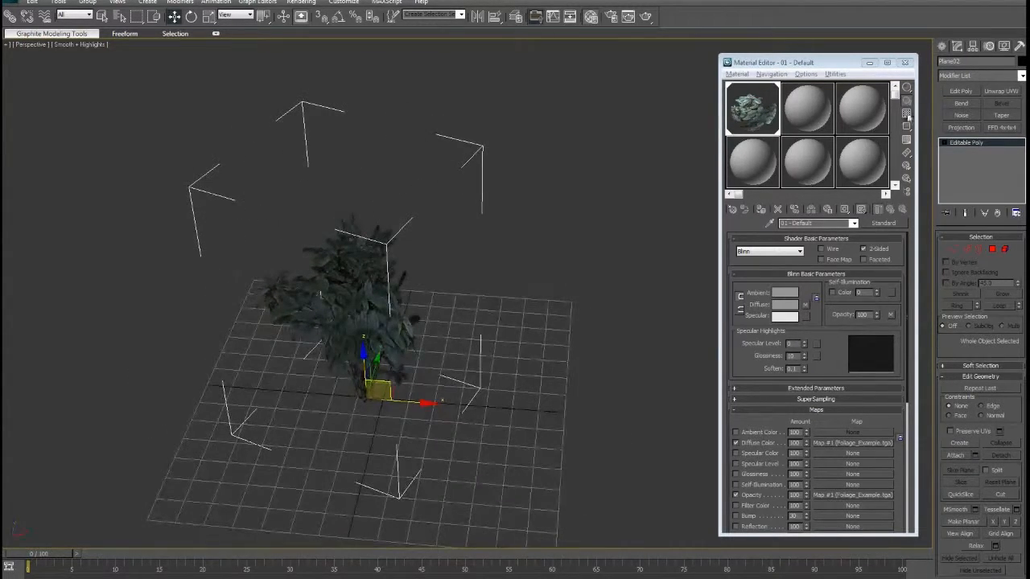
Create a standard primitive box on the grid beside the plant
{"action": "left_click", "coordinate": [942, 46]}
{"action": "middle_click_drag", "start_coordinate": [699, 222], "coordinate": [658, 187]}
{"action": "left_click", "coordinate": [961, 117]}
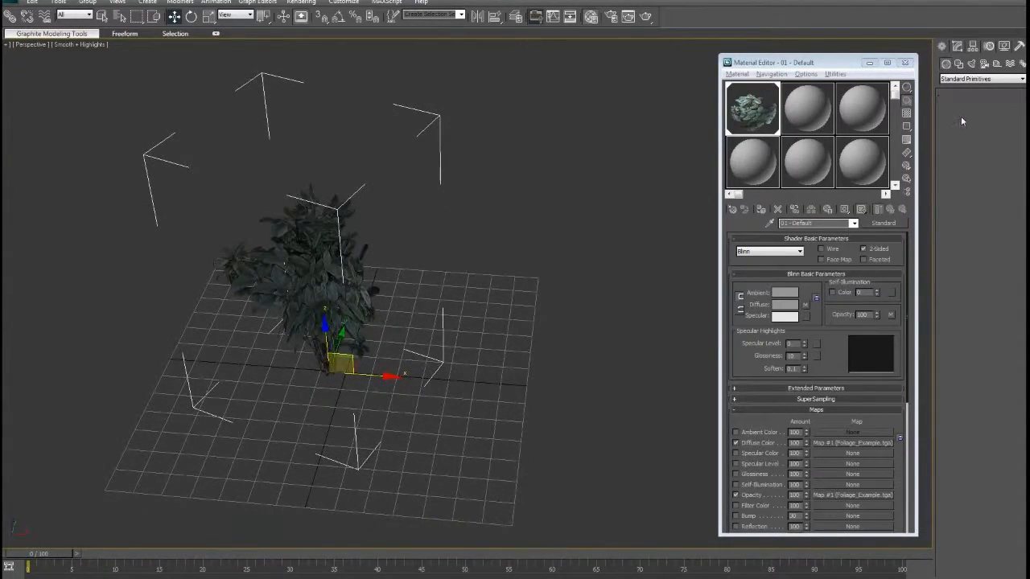
{"action": "middle_click_drag", "start_coordinate": [496, 332], "coordinate": [460, 303]}
{"action": "left_click_drag", "start_coordinate": [459, 302], "coordinate": [552, 385]}
{"action": "left_click", "coordinate": [597, 298]}
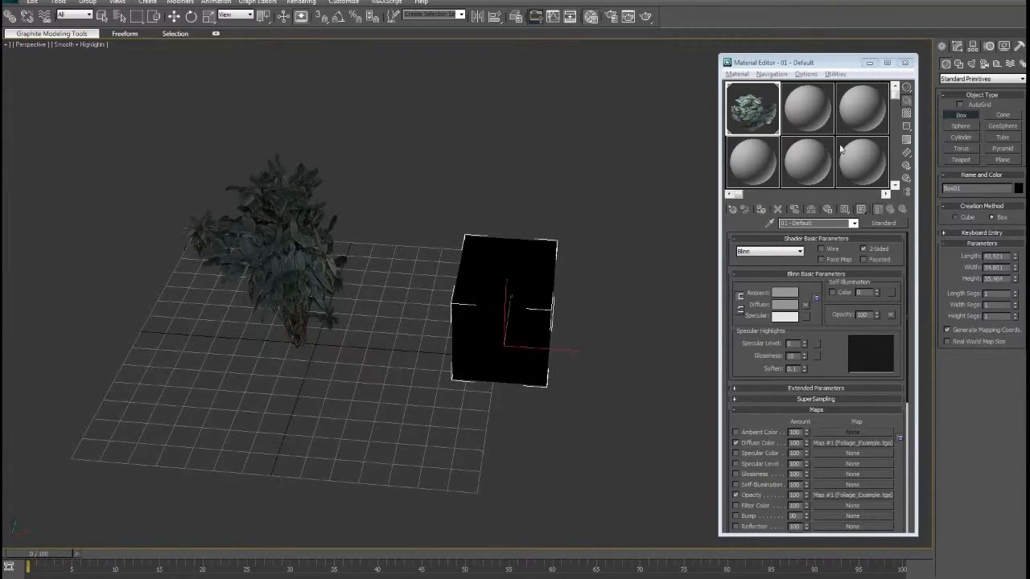
Convert the box to an Editable Poly and attach the plant to it
{"action": "left_click", "coordinate": [960, 49]}
{"action": "key", "text": "w"}
{"action": "right_click", "coordinate": [964, 143]}
{"action": "left_click", "coordinate": [978, 227]}
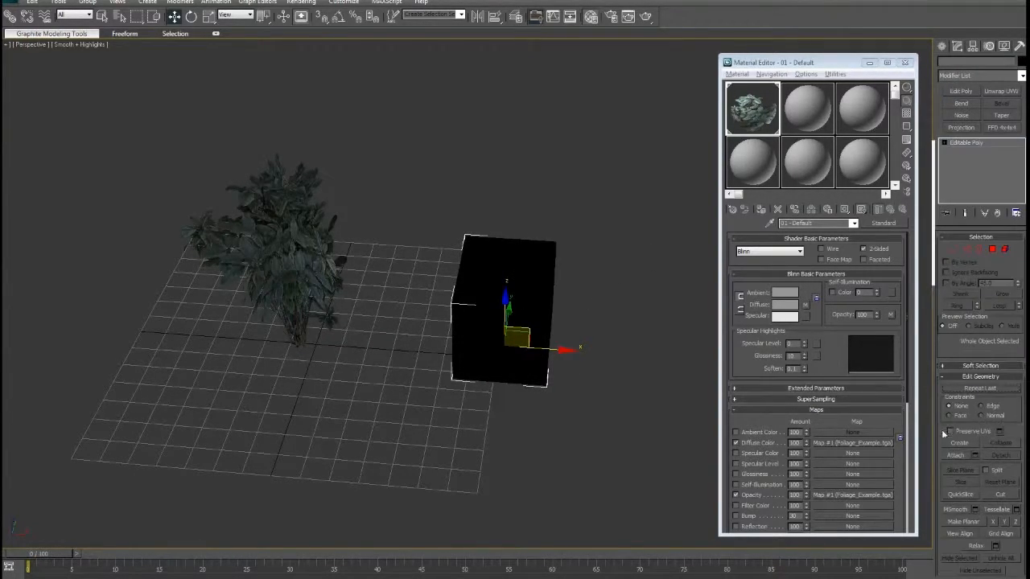
{"action": "left_click", "coordinate": [956, 456]}
{"action": "left_click", "coordinate": [311, 274]}
Delete the box element from the combined mesh, leave element editing and rename the object Foliage_Example
{"action": "key", "text": "w"}
{"action": "key", "text": "5"}
{"action": "left_click_drag", "start_coordinate": [410, 181], "coordinate": [505, 307]}
{"action": "key", "text": "Delete"}
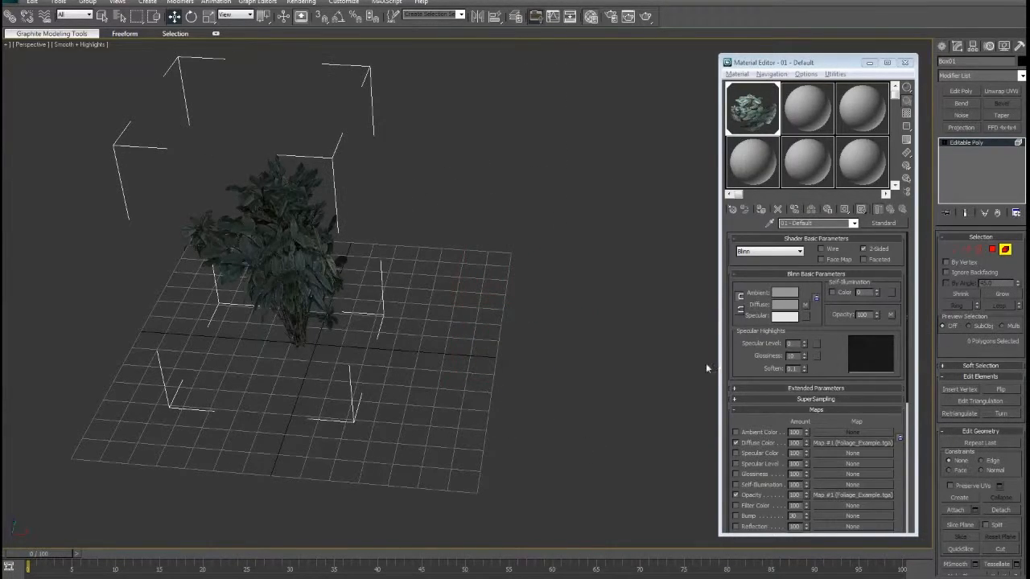
{"action": "left_click", "coordinate": [965, 143]}
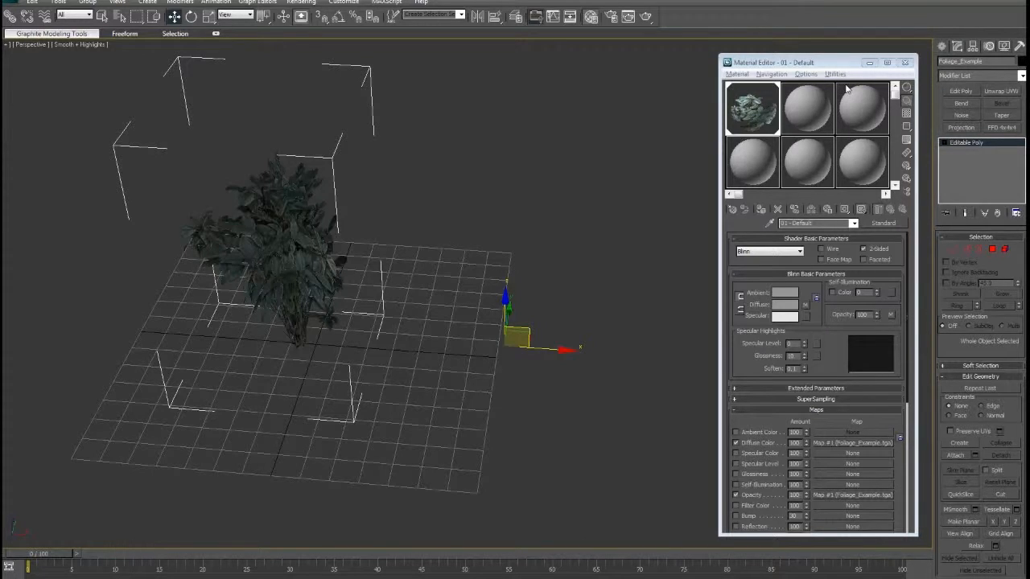
Center the pivot on the foliage object and move it down to the plant's base in the Front view
{"action": "middle_click_drag", "start_coordinate": [520, 228], "coordinate": [576, 211]}
{"action": "left_click", "coordinate": [973, 46]}
{"action": "left_click", "coordinate": [981, 114]}
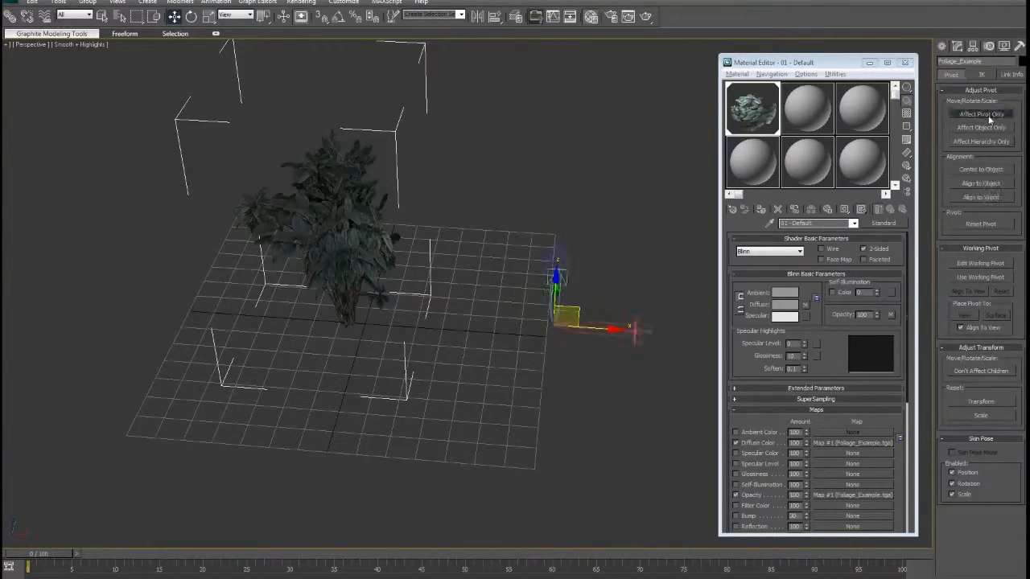
{"action": "left_click", "coordinate": [981, 170]}
{"action": "middle_click_drag", "start_coordinate": [427, 331], "coordinate": [444, 322], "text": "alt"}
{"action": "key", "text": "alt+w"}
{"action": "right_click", "coordinate": [577, 209]}
{"action": "key", "text": "alt+w"}
{"action": "scroll", "coordinate": [550, 228], "scroll_direction": "up", "scroll_amount": 4}
{"action": "middle_click_drag", "start_coordinate": [405, 203], "coordinate": [465, 283]}
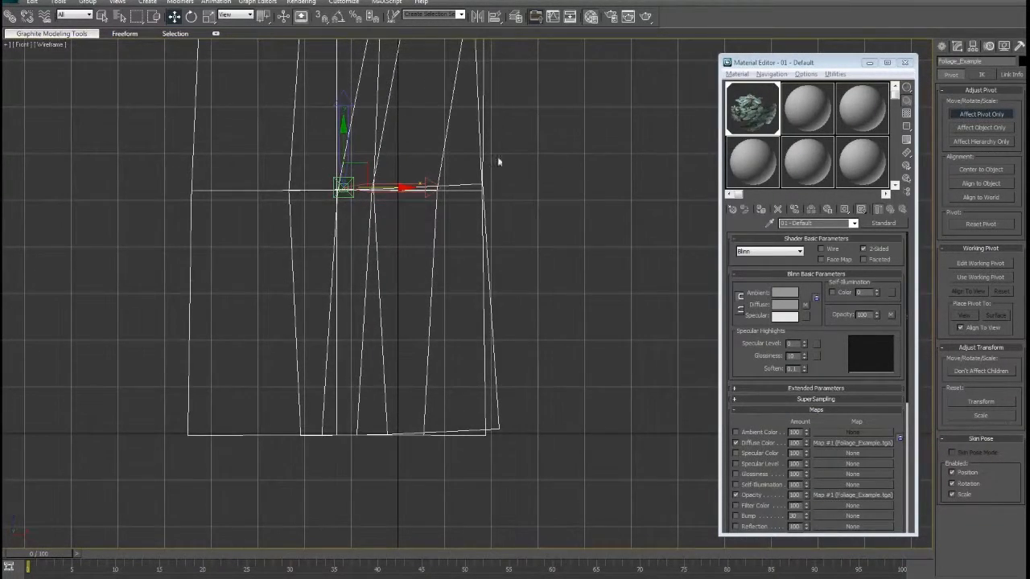
{"action": "left_click_drag", "start_coordinate": [367, 166], "coordinate": [367, 411]}
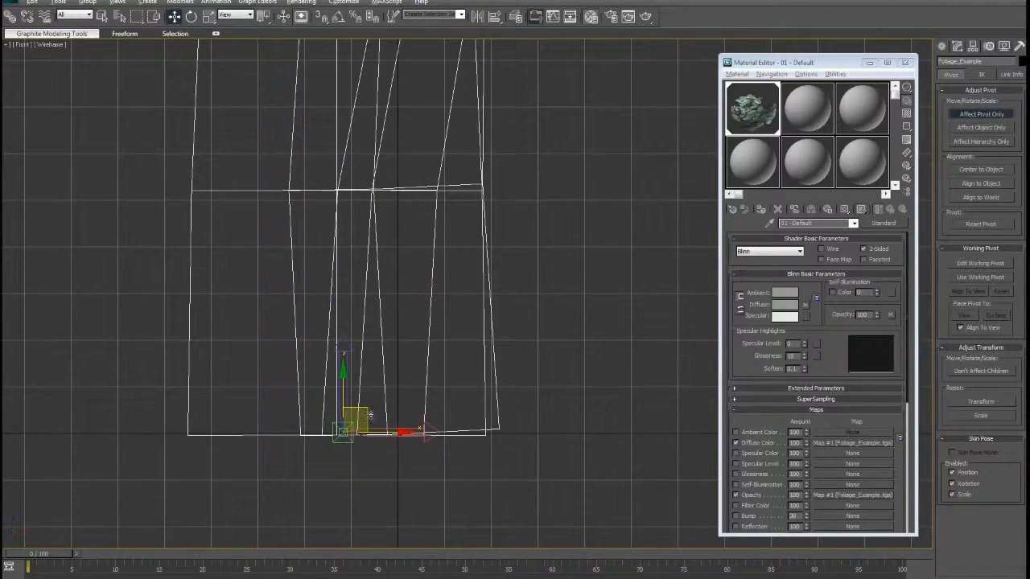
Shift the pivot across the ground onto the stem's base in the Perspective view and finish pivot editing
{"action": "key", "text": "alt+w"}
{"action": "middle_click_drag", "start_coordinate": [538, 390], "coordinate": [494, 385]}
{"action": "key", "text": "alt+w"}
{"action": "middle_click_drag", "start_coordinate": [331, 376], "coordinate": [408, 373], "text": "alt"}
{"action": "scroll", "coordinate": [346, 363], "scroll_direction": "up", "scroll_amount": 3}
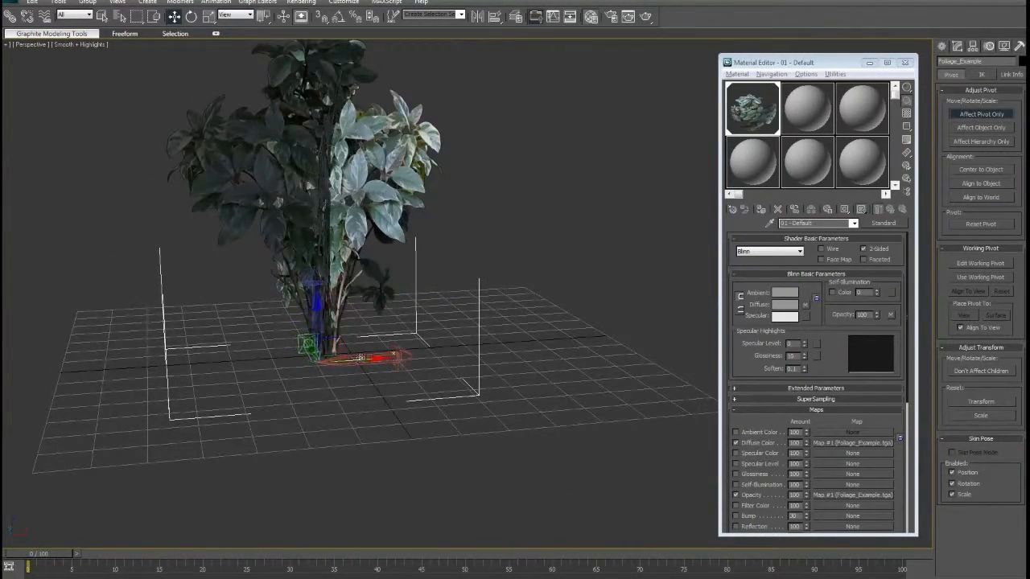
{"action": "middle_click_drag", "start_coordinate": [363, 424], "coordinate": [333, 341], "text": "alt"}
{"action": "left_click_drag", "start_coordinate": [337, 326], "coordinate": [361, 338]}
{"action": "middle_click_drag", "start_coordinate": [362, 338], "coordinate": [396, 288], "text": "alt"}
{"action": "left_click", "coordinate": [957, 46]}
Move the plant slightly along the positive X axis
{"action": "middle_click_drag", "start_coordinate": [564, 253], "coordinate": [471, 304], "text": "alt"}
{"action": "key", "text": "q"}
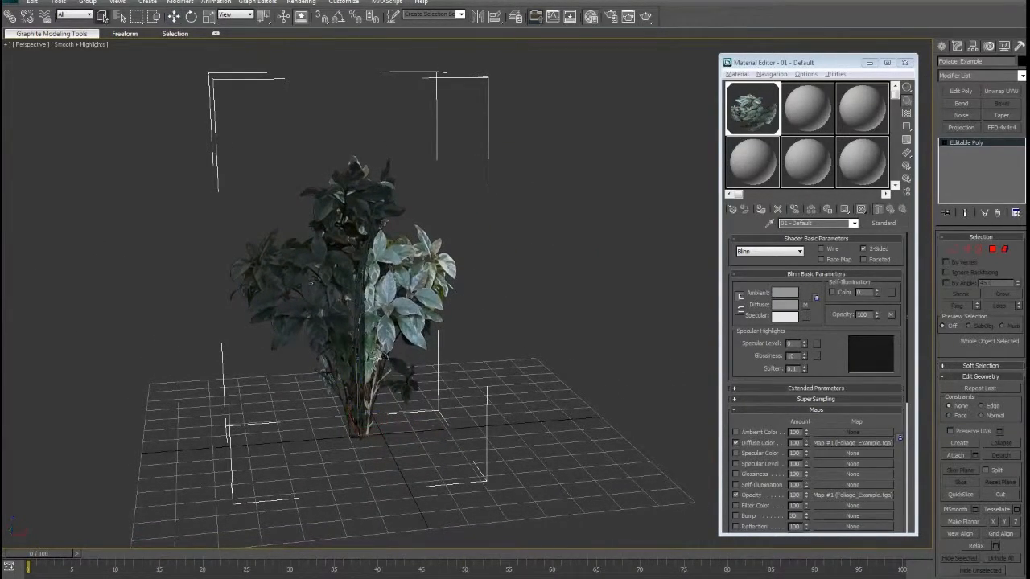
{"action": "key", "text": "w"}
{"action": "left_click_drag", "start_coordinate": [417, 427], "coordinate": [441, 426]}
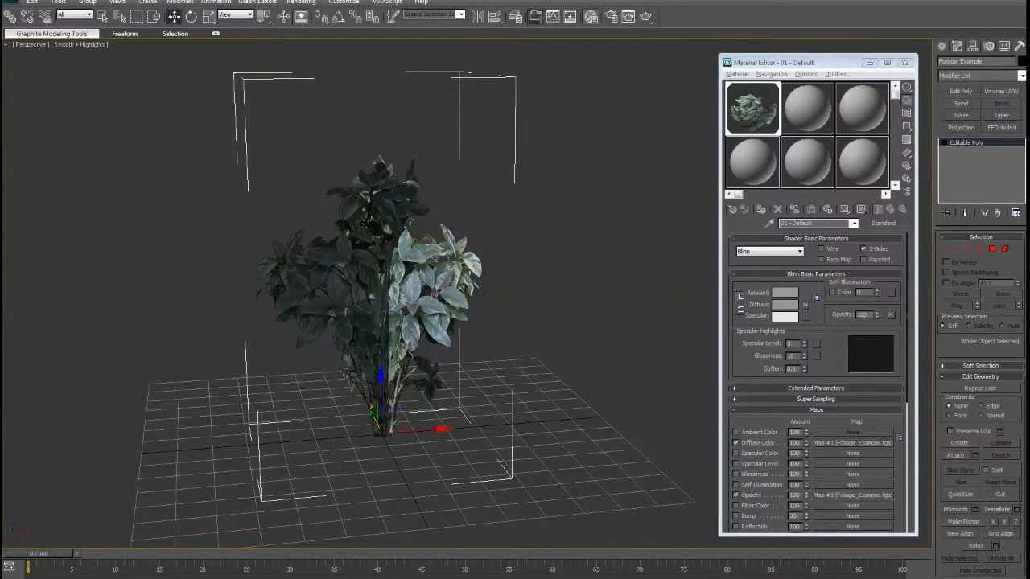
{"action": "key", "text": "q"}
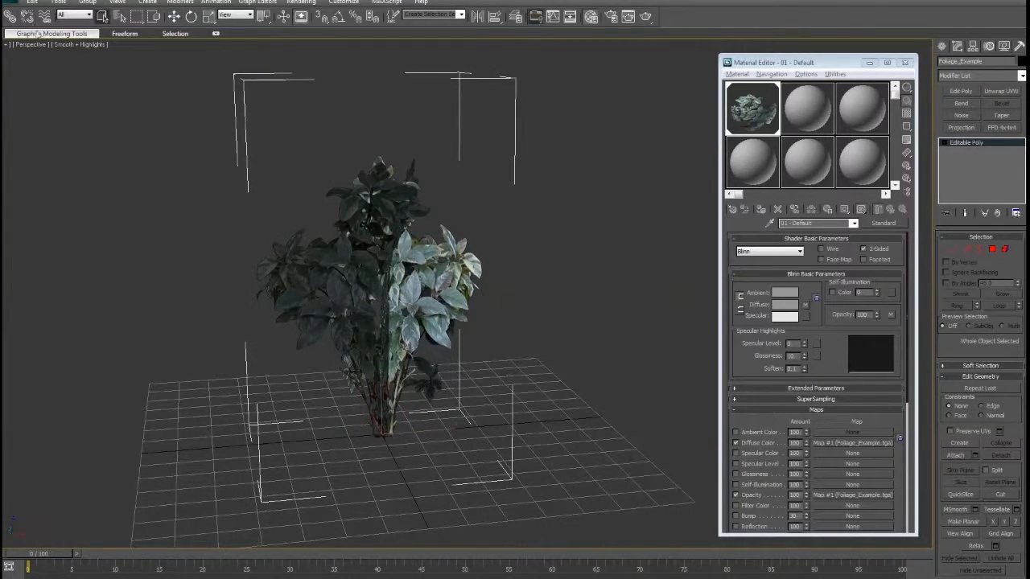
{"action": "middle_click_drag", "start_coordinate": [465, 288], "coordinate": [428, 268], "text": "alt"}
{"action": "left_click_drag", "start_coordinate": [738, 367], "coordinate": [738, 265]}
{"action": "middle_click_drag", "start_coordinate": [419, 314], "coordinate": [372, 314]}
{"action": "middle_click_drag", "start_coordinate": [632, 344], "coordinate": [565, 366], "text": "alt"}
Start exporting the plant and choose the Stream folder inside My Pictures as the destination
{"action": "left_click", "coordinate": [12, 3]}
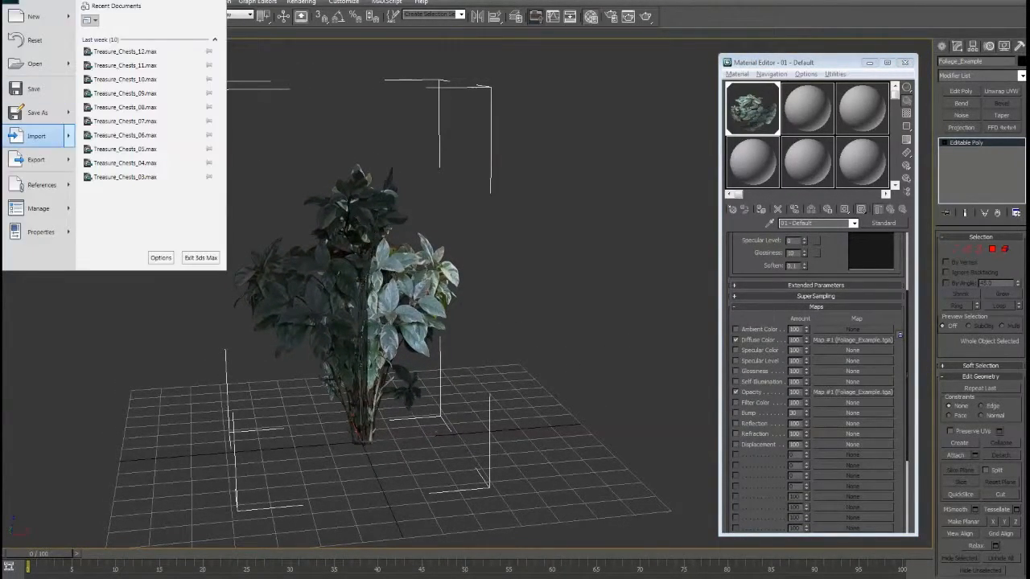
{"action": "key", "text": "Escape"}
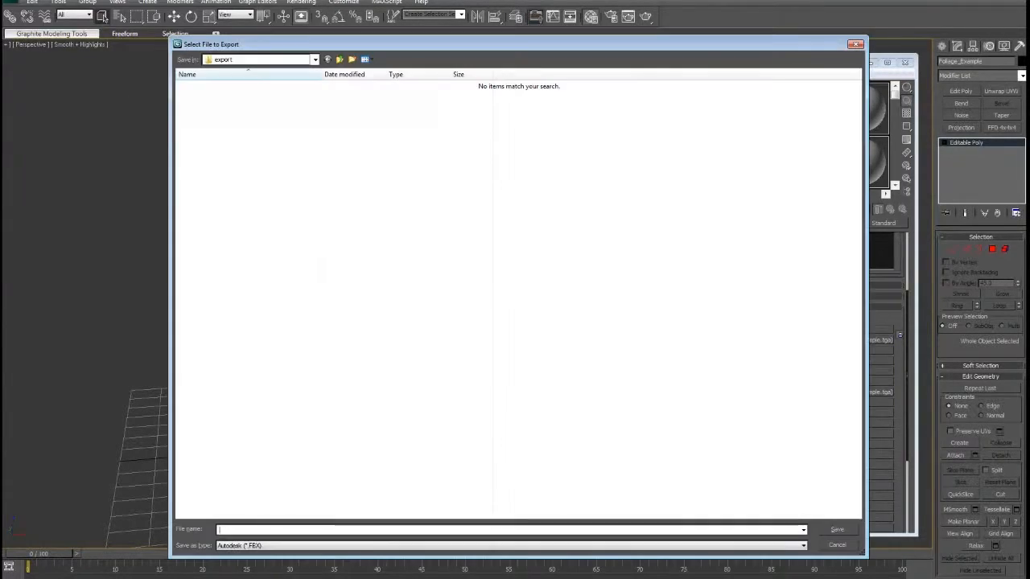
{"action": "left_click", "coordinate": [314, 60]}
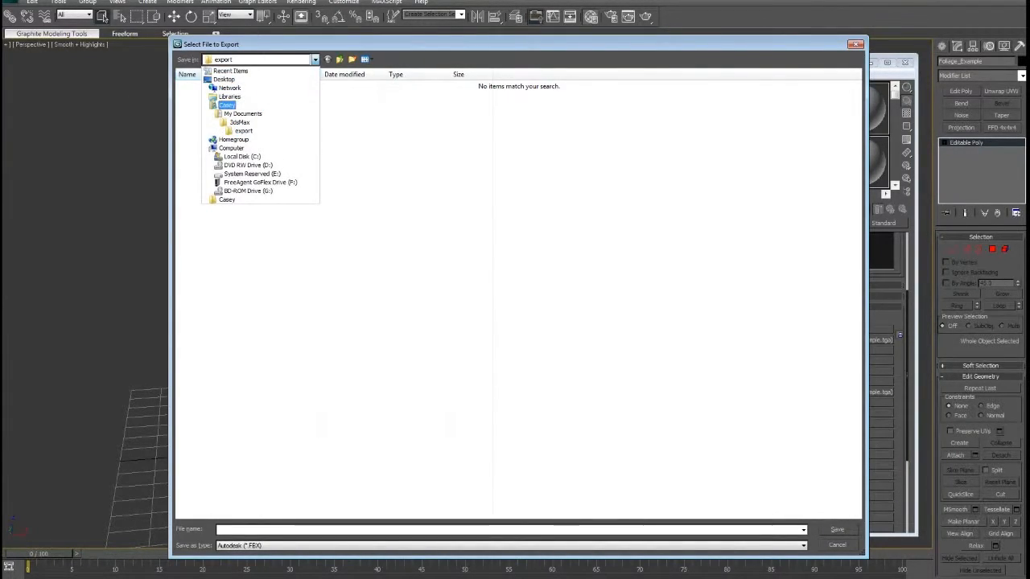
{"action": "left_click", "coordinate": [227, 105]}
{"action": "double_click", "coordinate": [205, 198]}
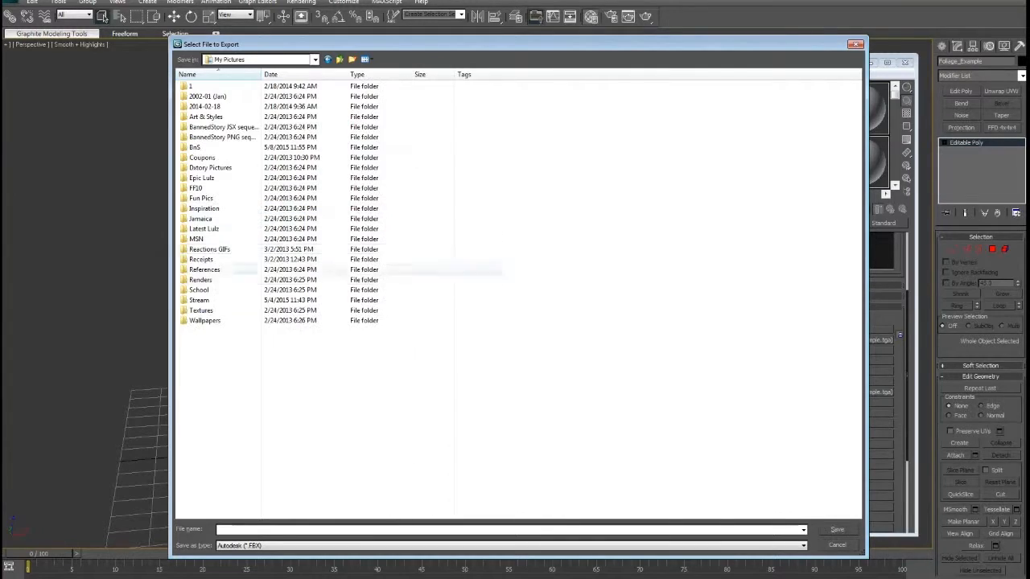
{"action": "double_click", "coordinate": [202, 300]}
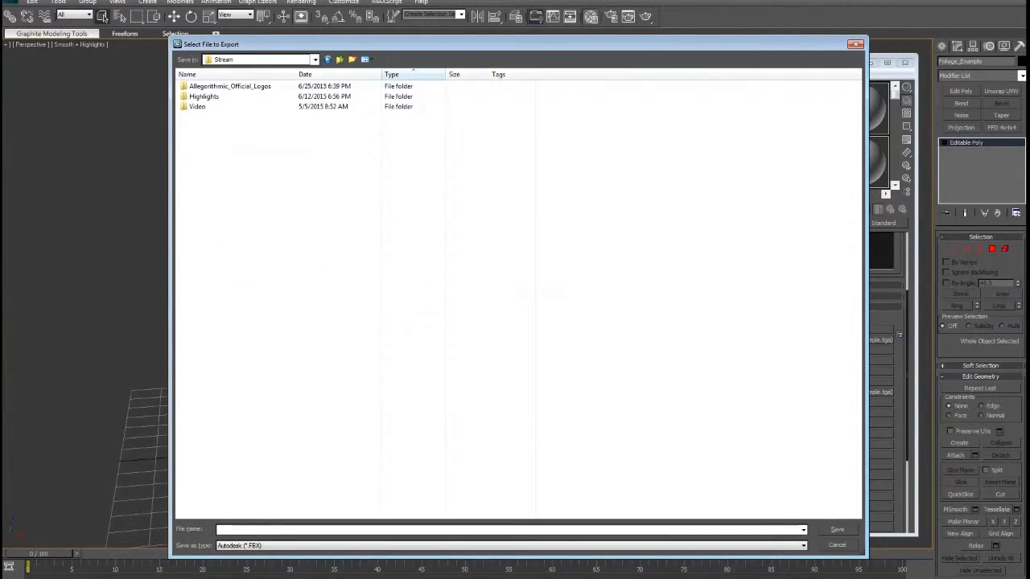
Export the plant in Autodesk FBX format as Foliage_Example, keeping the export options as they are
{"action": "left_click", "coordinate": [803, 545]}
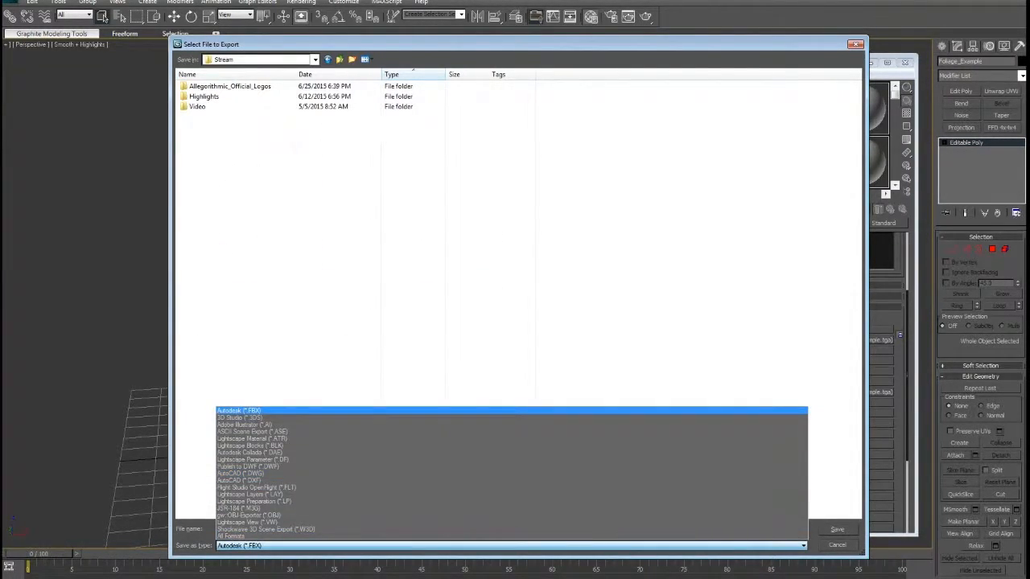
{"action": "key", "text": "Return"}
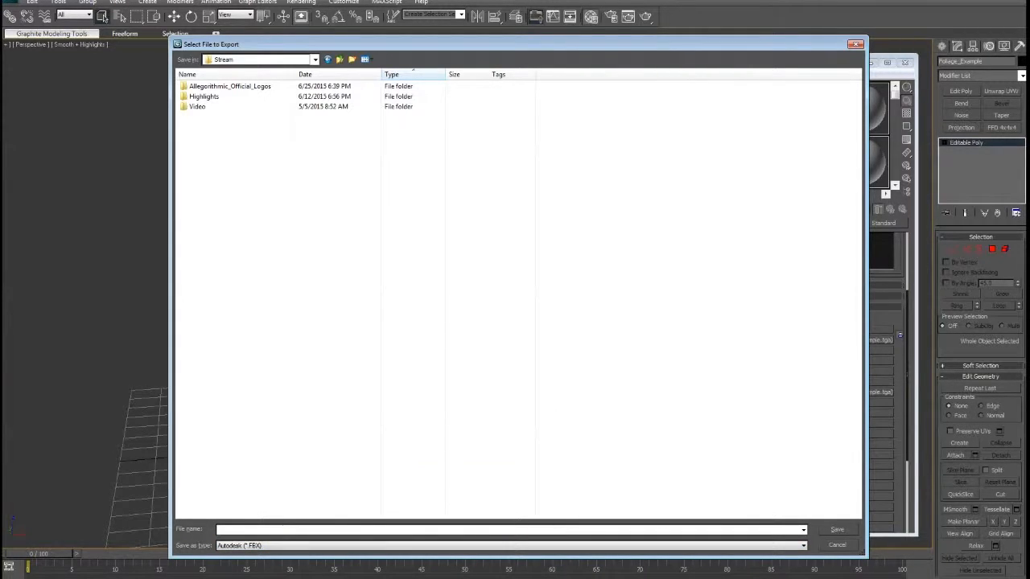
{"action": "type", "text": "Foliage_Example"}
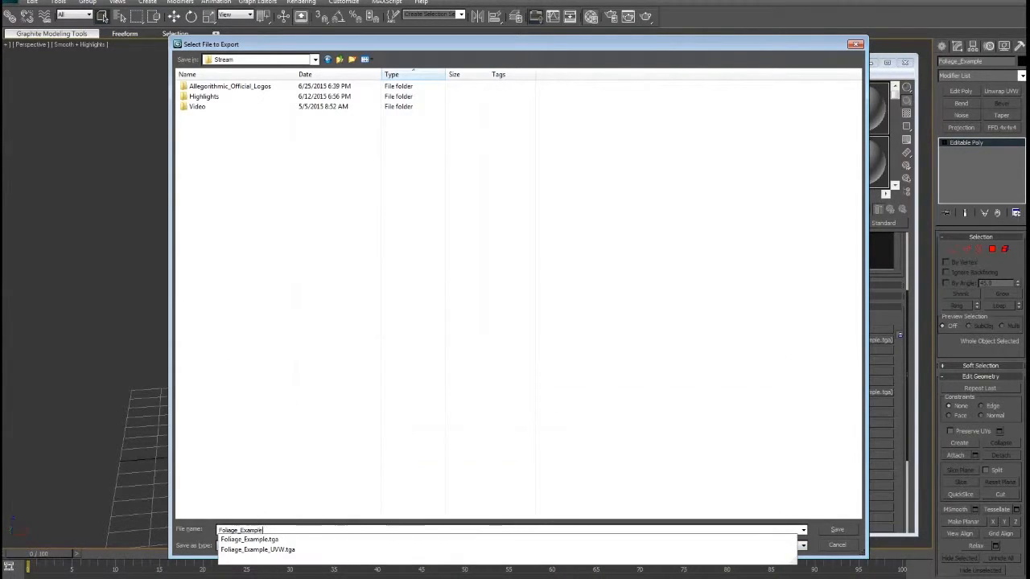
{"action": "key", "text": "Return"}
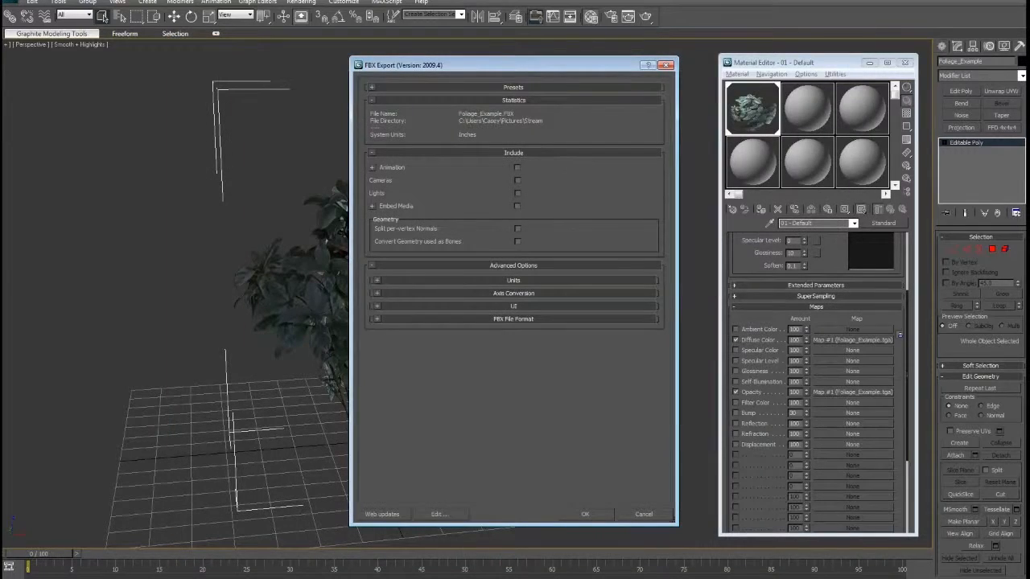
{"action": "key", "text": "Return"}
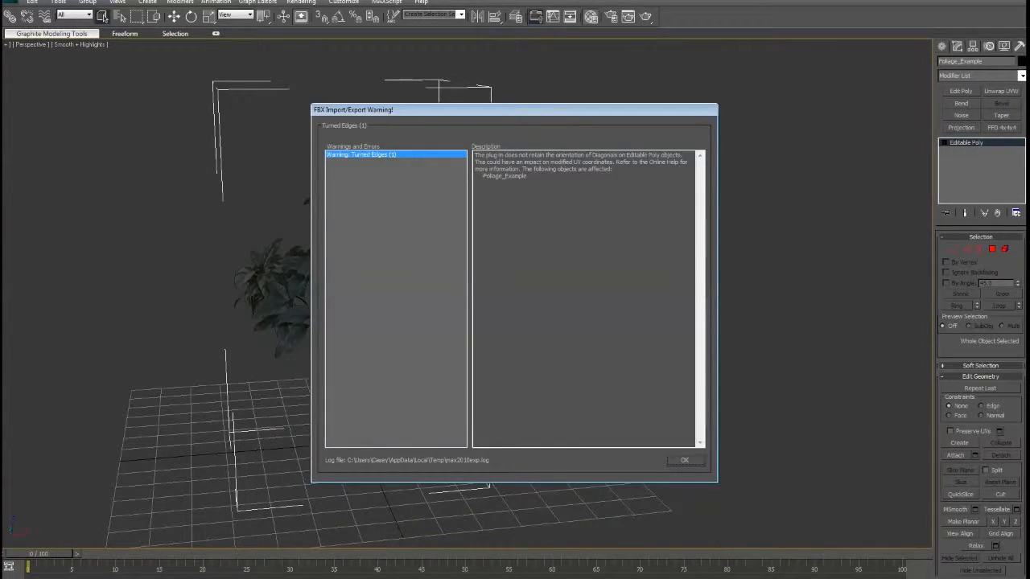
{"action": "key", "text": "Return"}
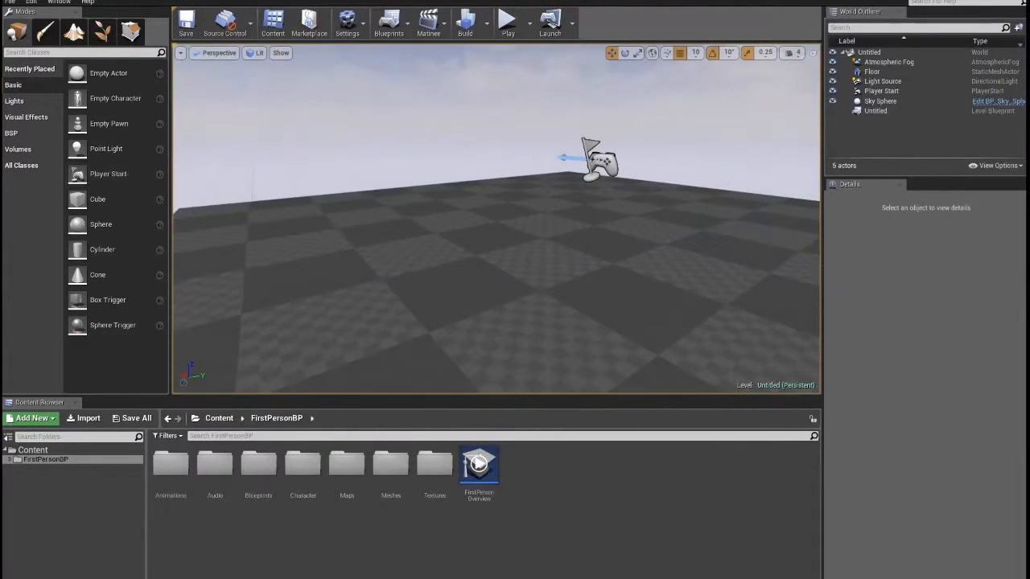
Start importing an asset into the FirstPersonBP folder and open the Stream folder in the Pictures library
{"action": "left_click", "coordinate": [83, 419]}
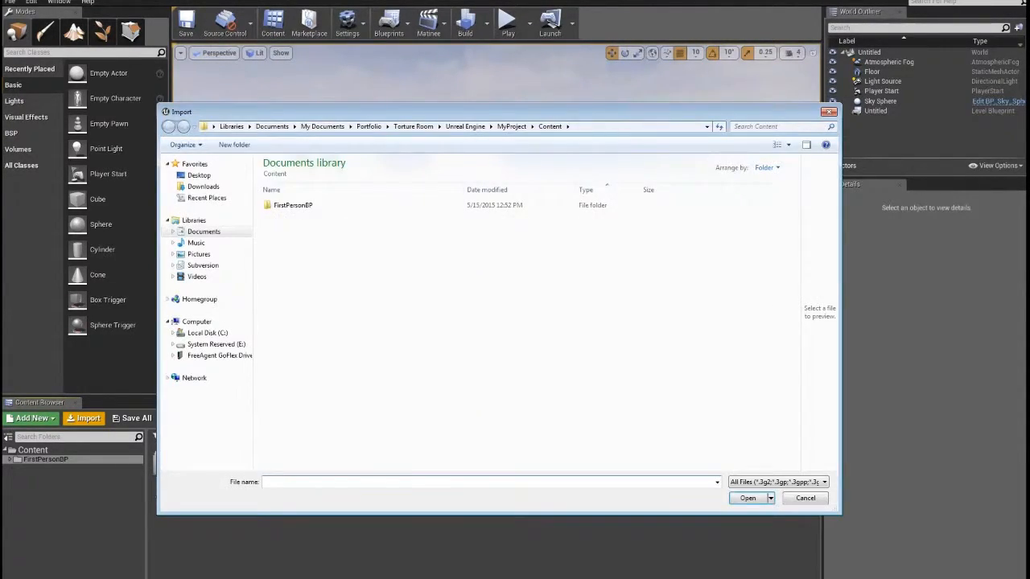
{"action": "left_click", "coordinate": [196, 242]}
{"action": "left_click", "coordinate": [198, 253]}
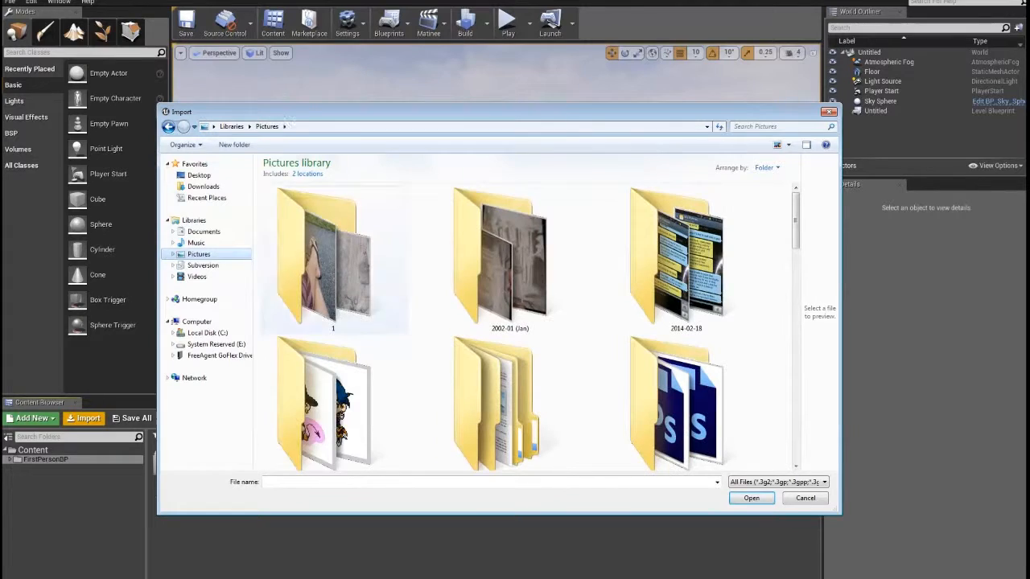
{"action": "scroll", "coordinate": [523, 321], "scroll_direction": "down", "scroll_amount": 1}
{"action": "scroll", "coordinate": [523, 322], "scroll_direction": "down", "scroll_amount": 3}
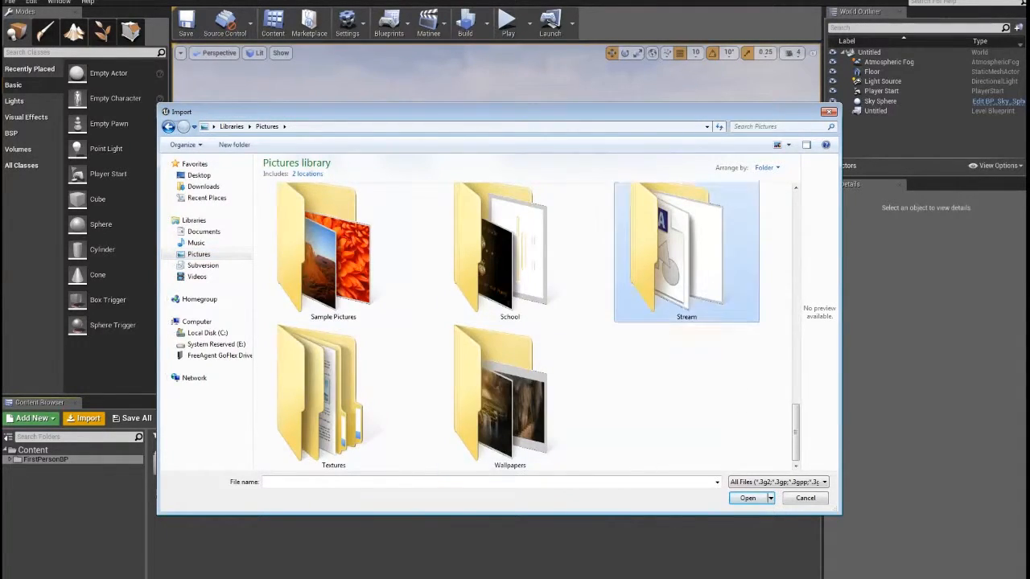
{"action": "double_click", "coordinate": [688, 242]}
Import Foliage_Example.FBX with its materials and textures, and place the mesh on the level's floor
{"action": "left_click", "coordinate": [322, 482]}
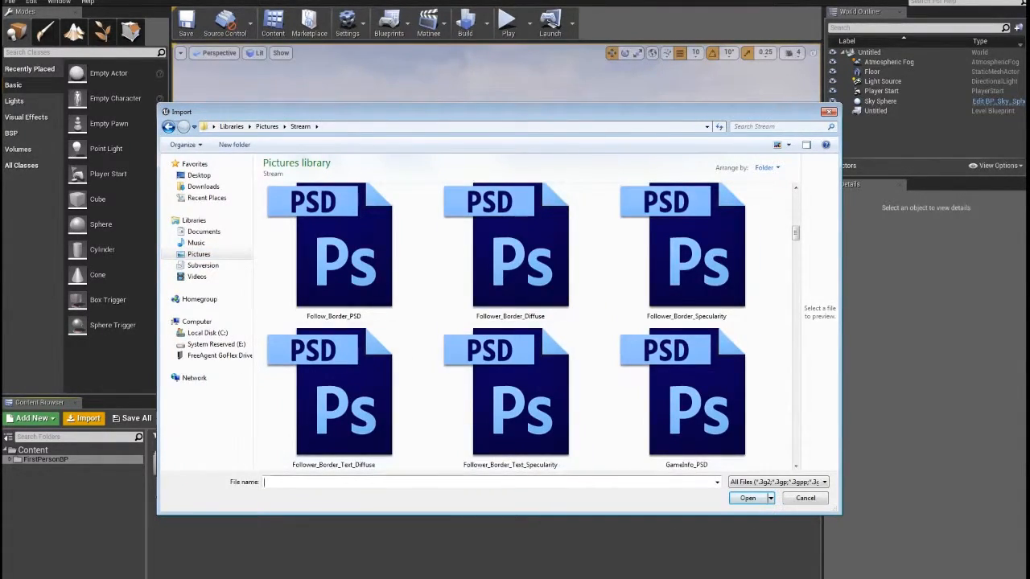
{"action": "type", "text": "foli"}
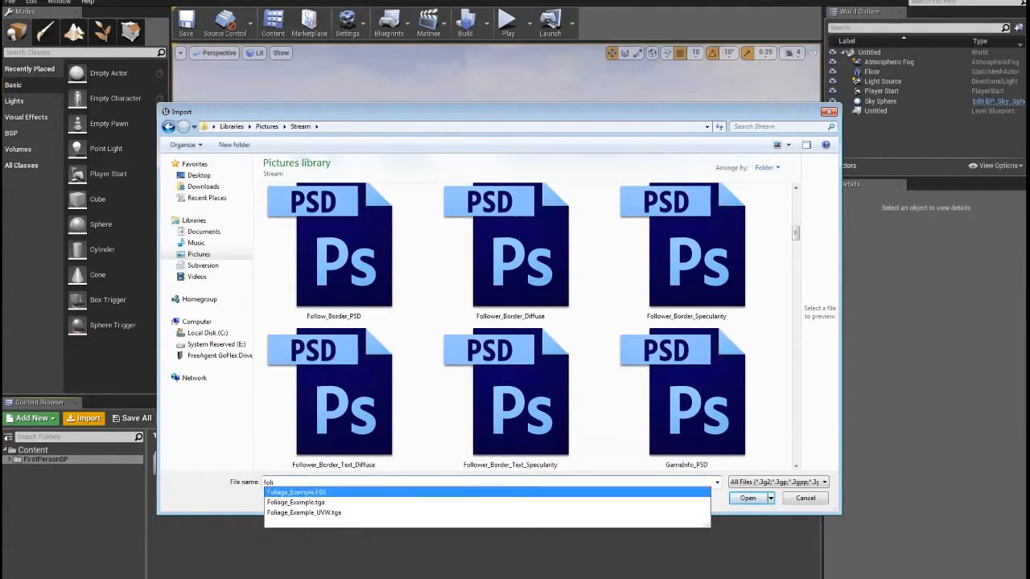
{"action": "key", "text": "Return"}
{"action": "key", "text": "Return"}
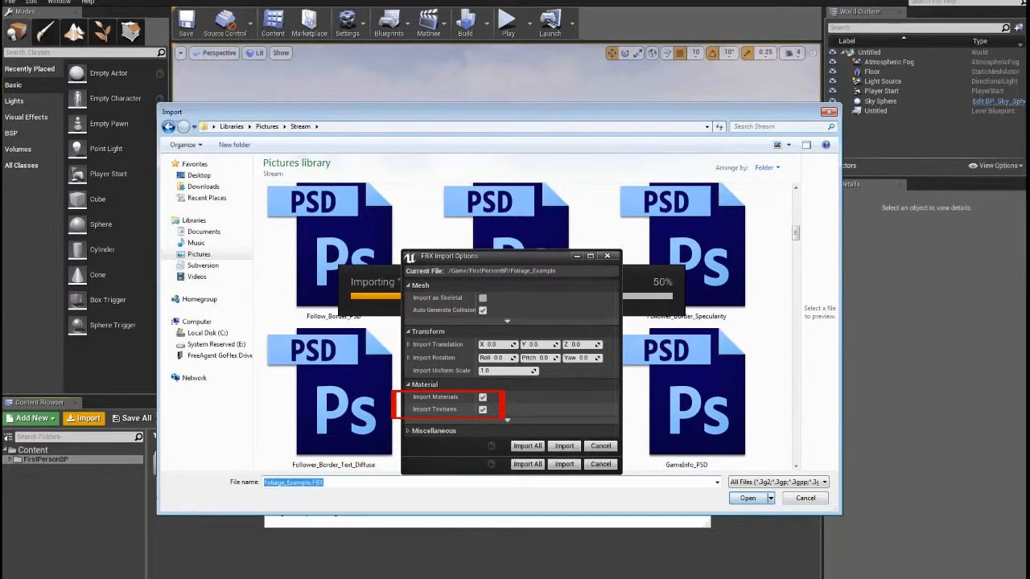
{"action": "left_click", "coordinate": [507, 420]}
{"action": "left_click", "coordinate": [507, 322]}
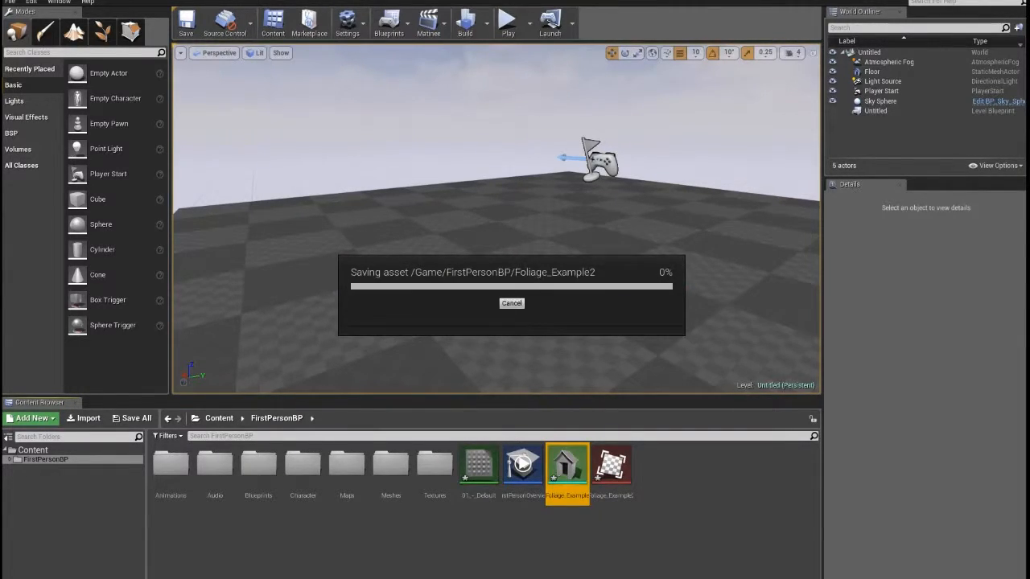
{"action": "left_click_drag", "start_coordinate": [567, 471], "coordinate": [515, 285]}
{"action": "mouse_move", "coordinate": [515, 241]}
{"action": "right_mouse_down"}
{"action": "mouse_move", "coordinate": [595, 242]}
{"action": "mouse_move", "coordinate": [531, 241]}
{"action": "right_mouse_up"}
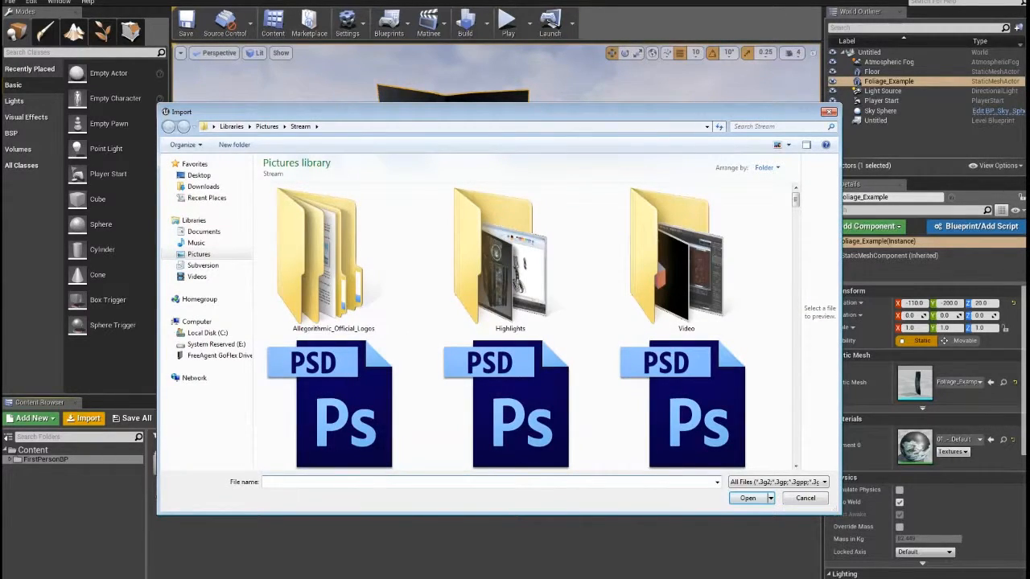
Try to import the Foliage_Example.tga texture from the Stream folder
{"action": "type", "text": "foliage"}
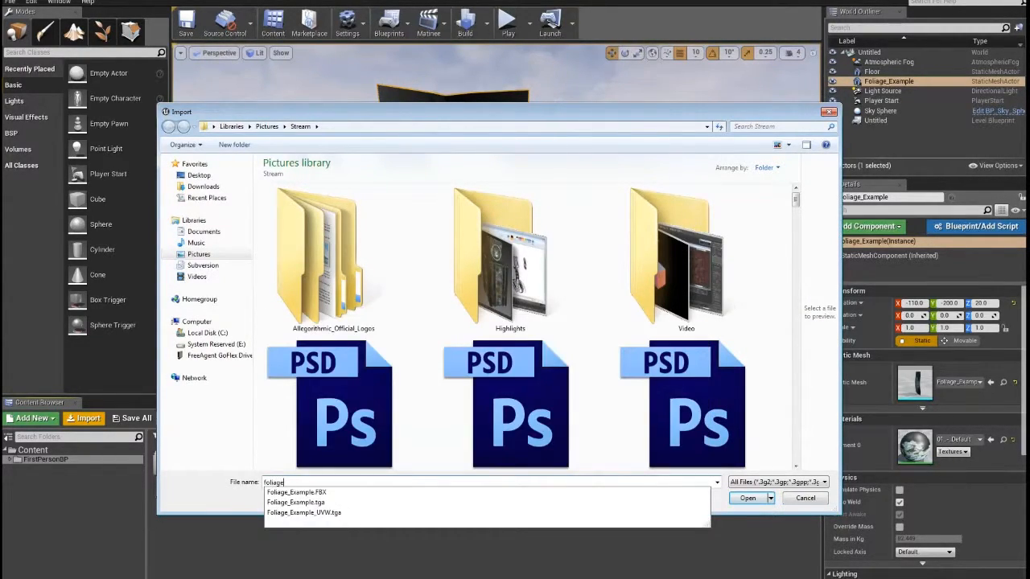
{"action": "key", "text": "Down"}
{"action": "key", "text": "Down"}
{"action": "key", "text": "Return"}
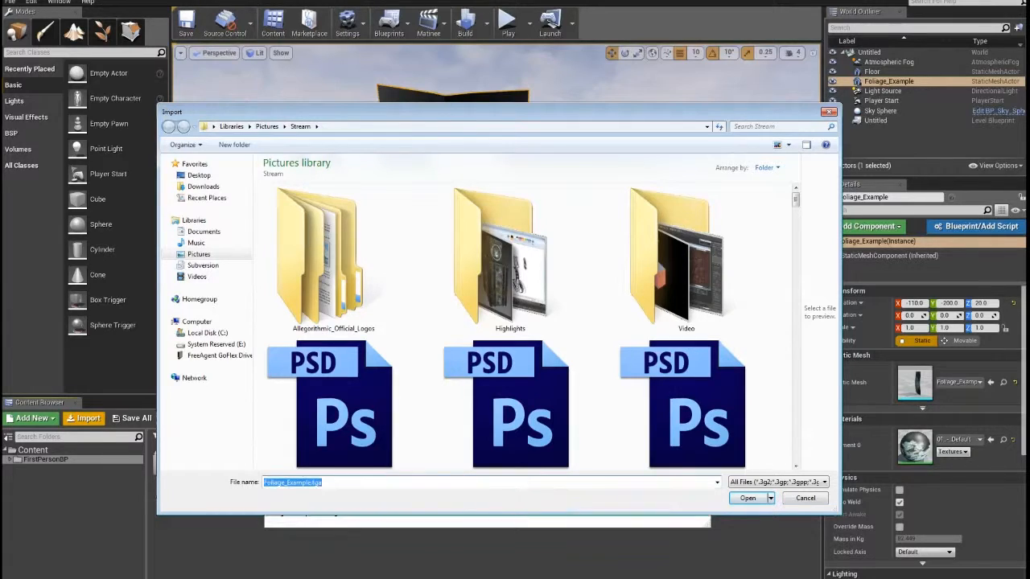
{"action": "key", "text": "Return"}
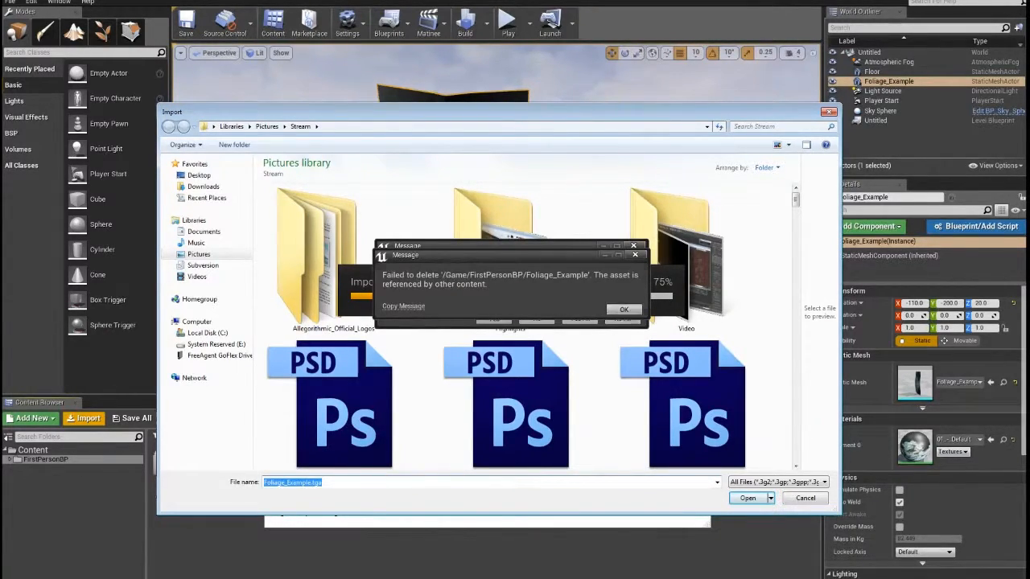
{"action": "key", "text": "Return"}
Place the Texture Sample node beside the inputs of the 01_-_Default material node and open the Foliage_Example2 texture
{"action": "double_click", "coordinate": [479, 465]}
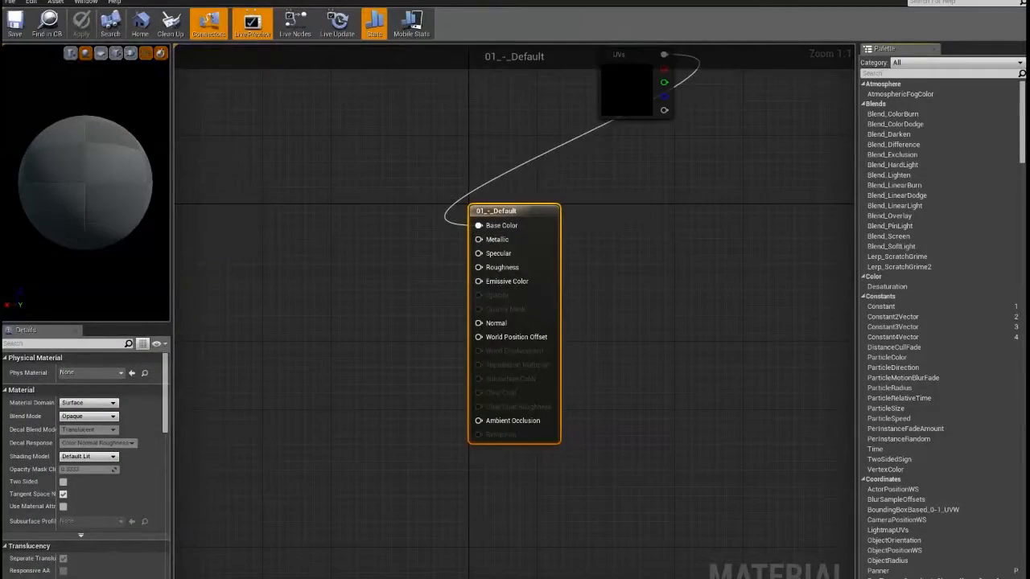
{"action": "left_click_drag", "start_coordinate": [599, 127], "coordinate": [333, 281]}
{"action": "right_click_drag", "start_coordinate": [315, 459], "coordinate": [374, 396]}
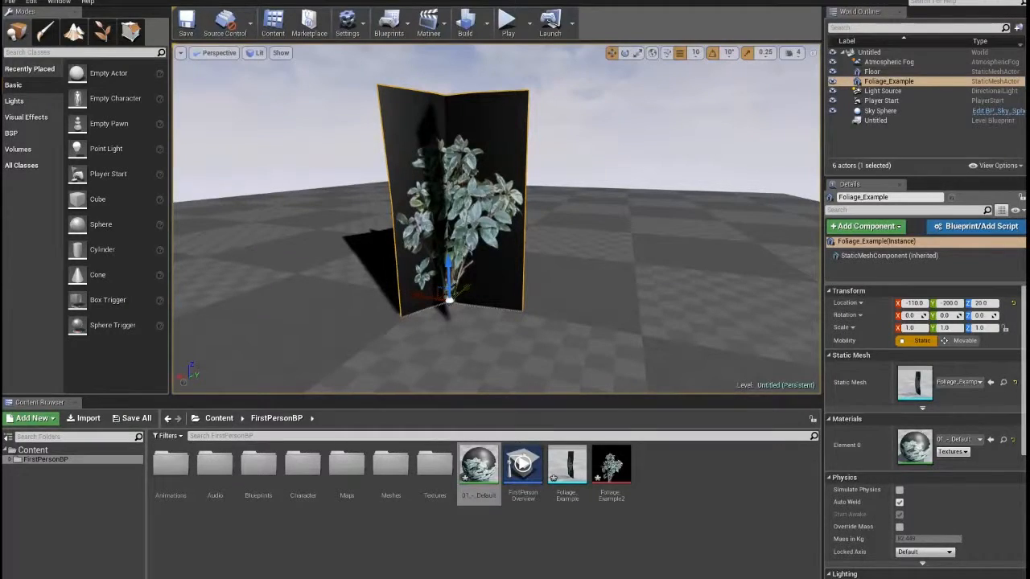
{"action": "double_click", "coordinate": [611, 465]}
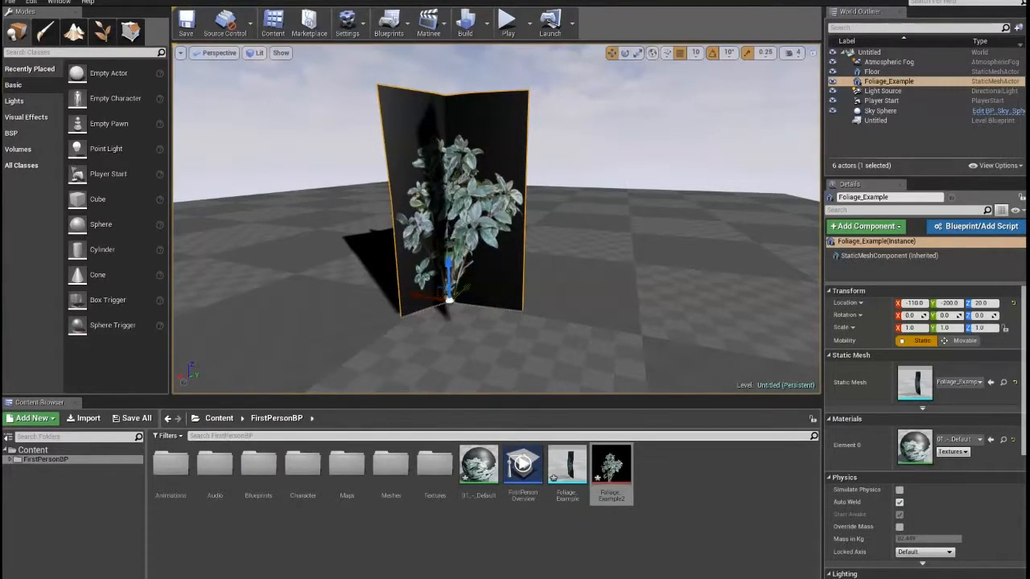
Set the 01_-_Default material's blend mode to Masked and its shading model to Two Sided Foliage
{"action": "double_click", "coordinate": [479, 467]}
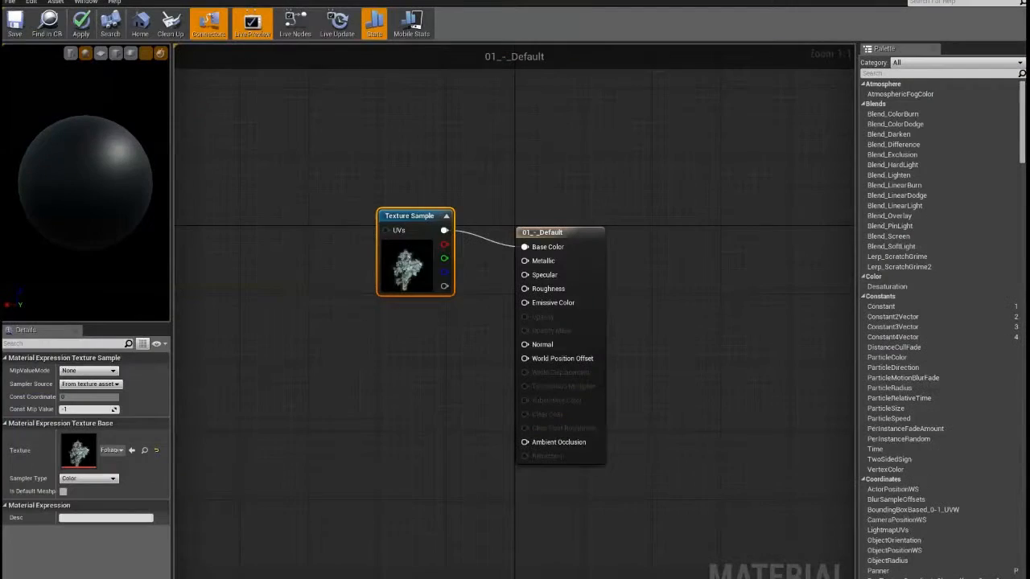
{"action": "left_click", "coordinate": [560, 232]}
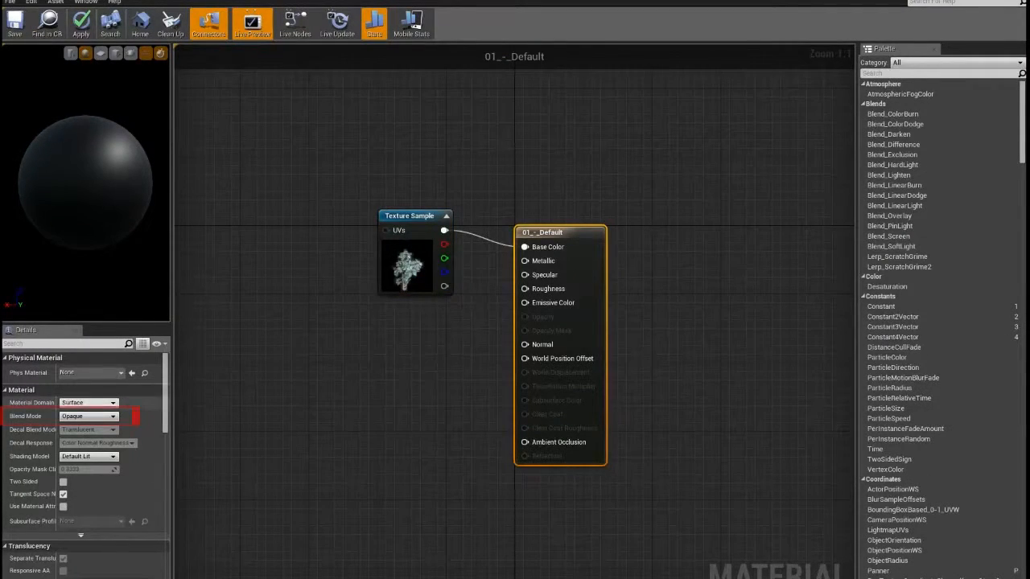
{"action": "left_click", "coordinate": [89, 417]}
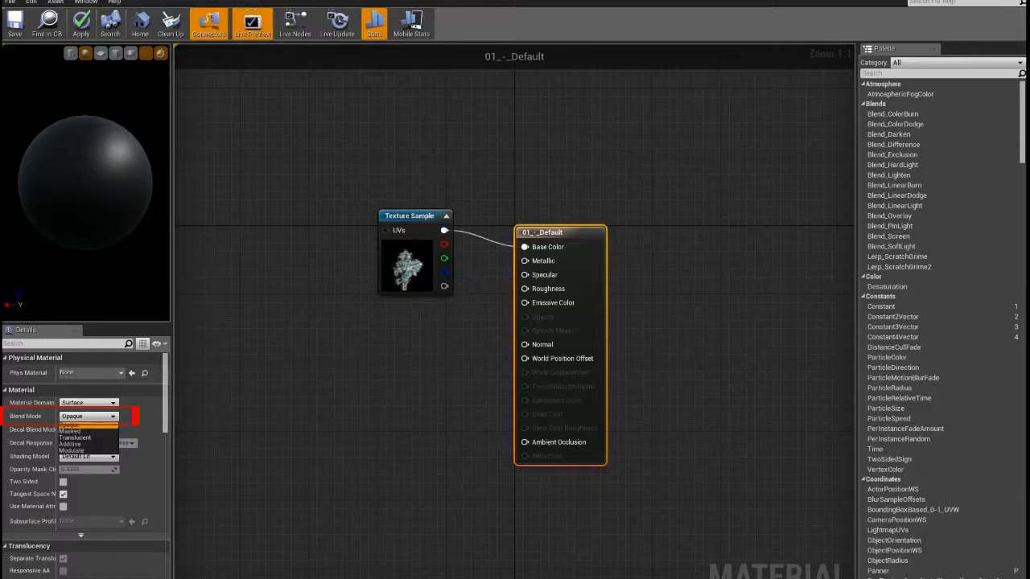
{"action": "left_click", "coordinate": [70, 431]}
{"action": "right_click_drag", "start_coordinate": [307, 367], "coordinate": [315, 347]}
{"action": "left_click", "coordinate": [89, 417]}
{"action": "left_click", "coordinate": [72, 431]}
{"action": "left_click", "coordinate": [89, 457]}
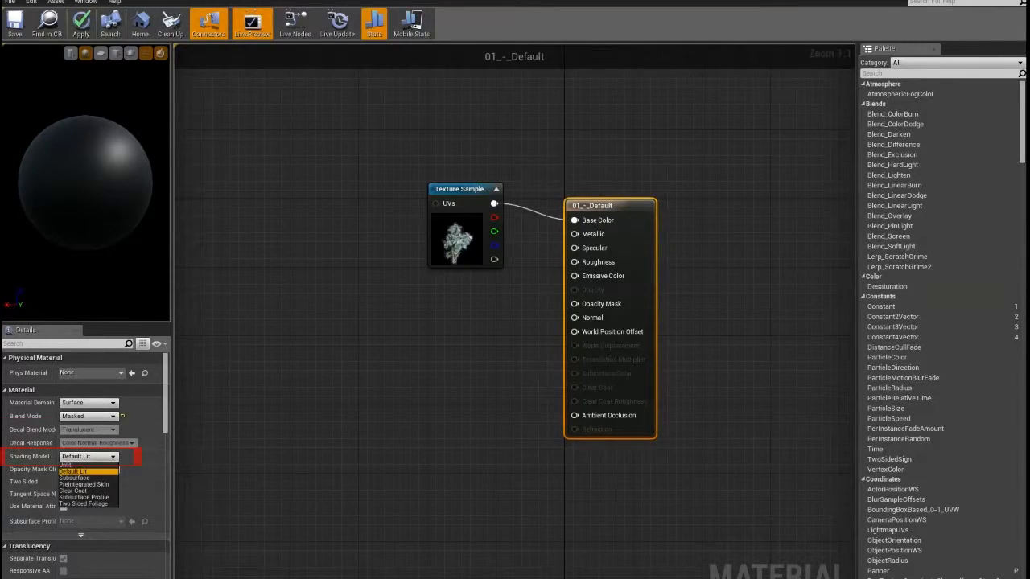
{"action": "left_click", "coordinate": [84, 504]}
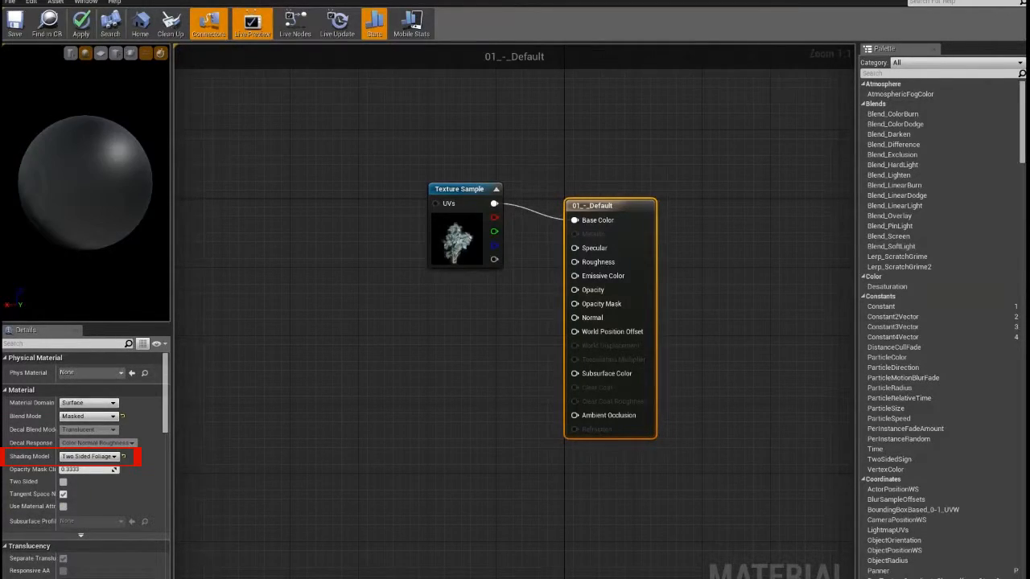
Connect the Texture Sample's alpha output to Opacity Mask and apply the material, using a cube as the preview shape
{"action": "right_click_drag", "start_coordinate": [435, 333], "coordinate": [451, 325]}
{"action": "left_click_drag", "start_coordinate": [512, 281], "coordinate": [593, 295]}
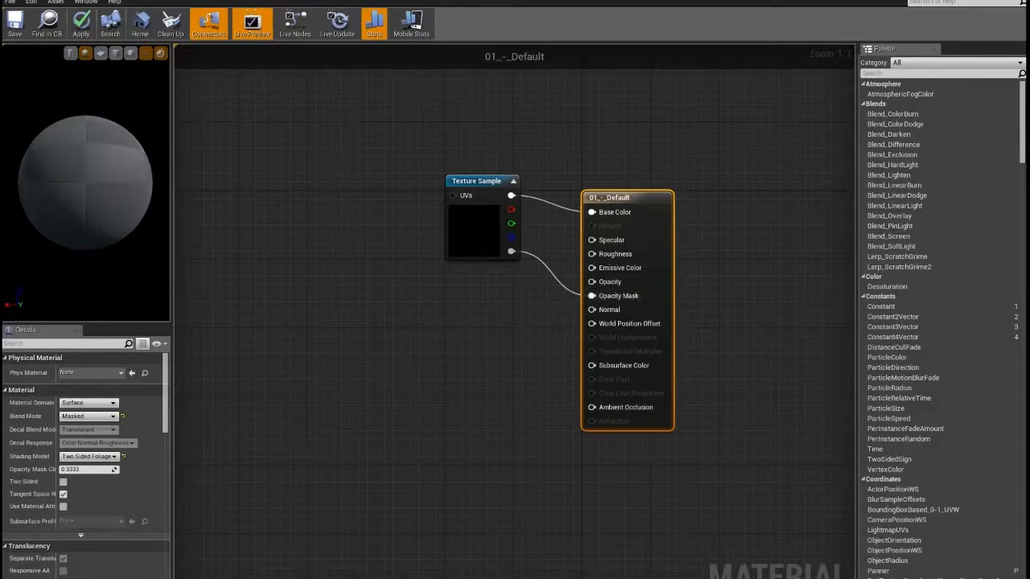
{"action": "left_click", "coordinate": [116, 53]}
{"action": "left_click_drag", "start_coordinate": [87, 177], "coordinate": [148, 173]}
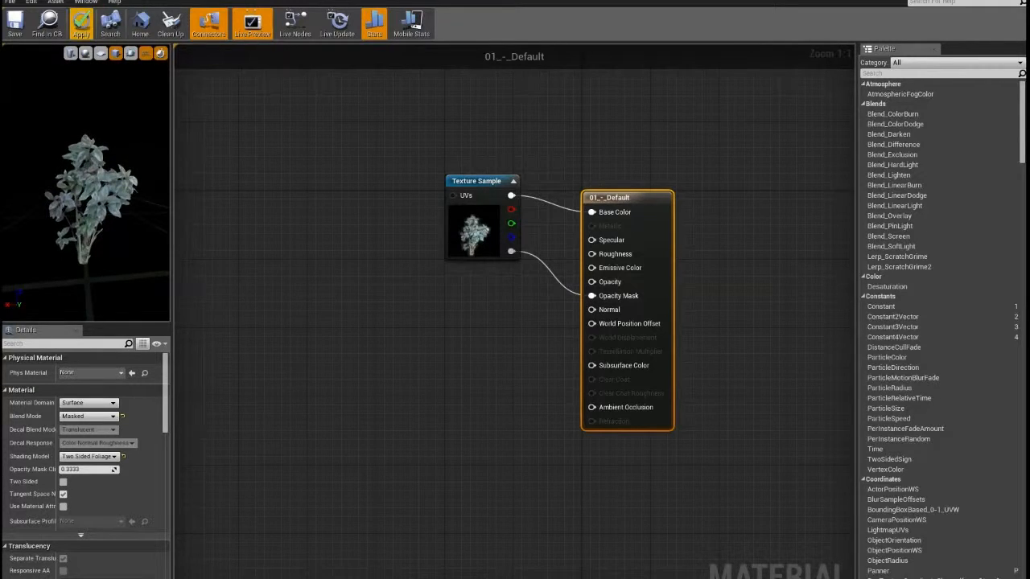
{"action": "left_click", "coordinate": [81, 23]}
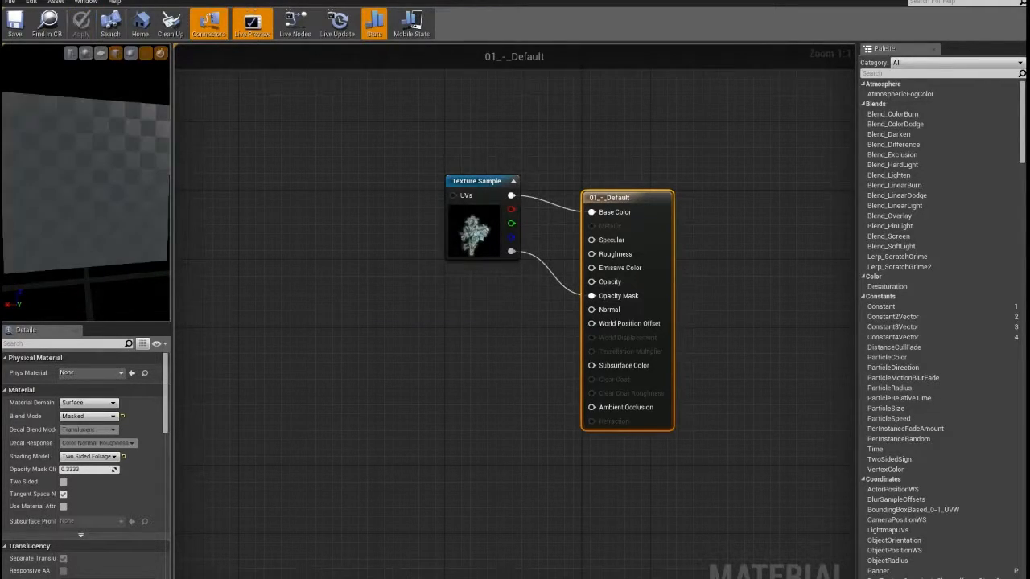
{"action": "key", "text": "Home"}
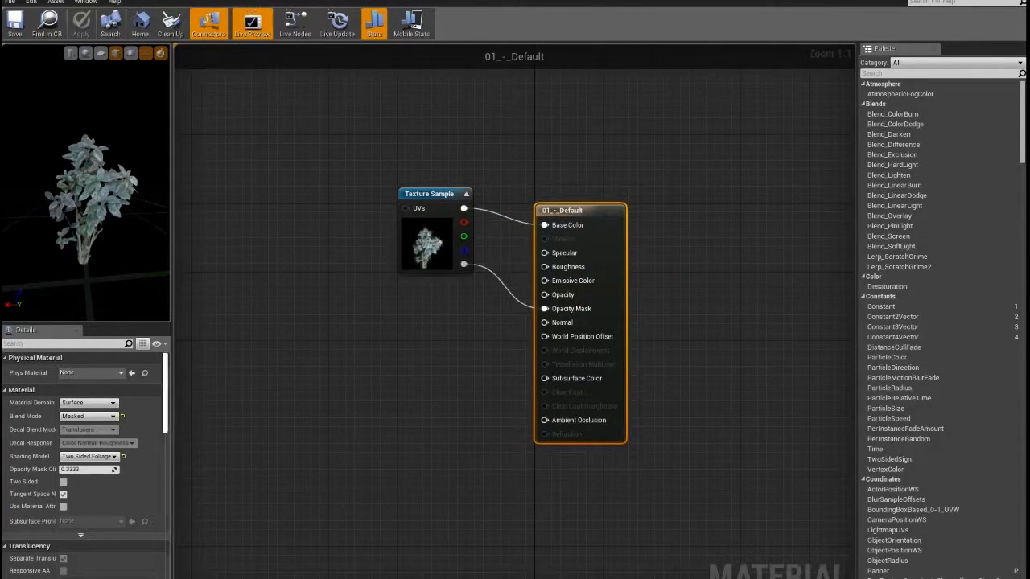
Enable Two Sided on the foliage material and apply the change
{"action": "left_click", "coordinate": [64, 482]}
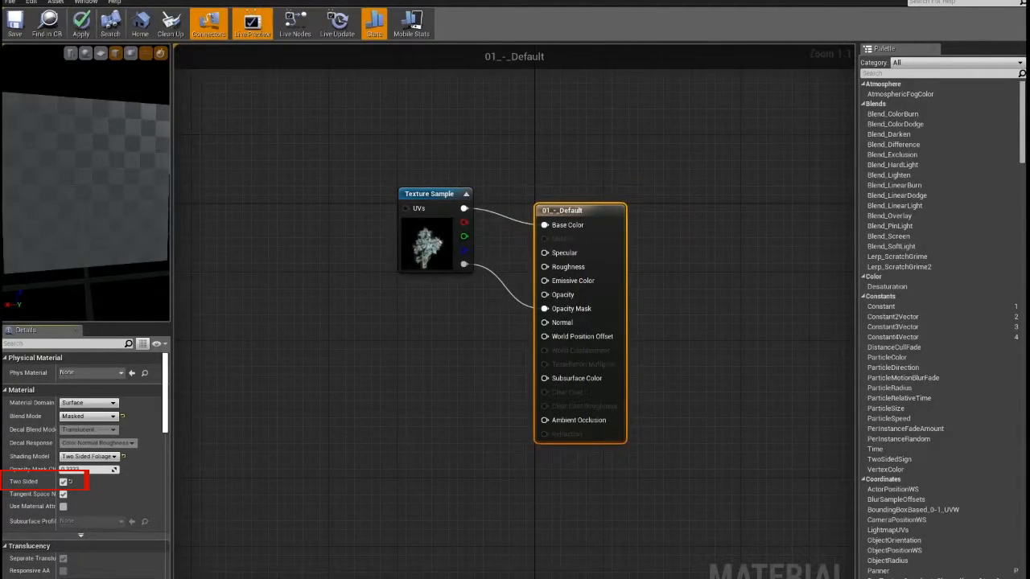
{"action": "scroll", "coordinate": [86, 465], "scroll_direction": "down", "scroll_amount": 4}
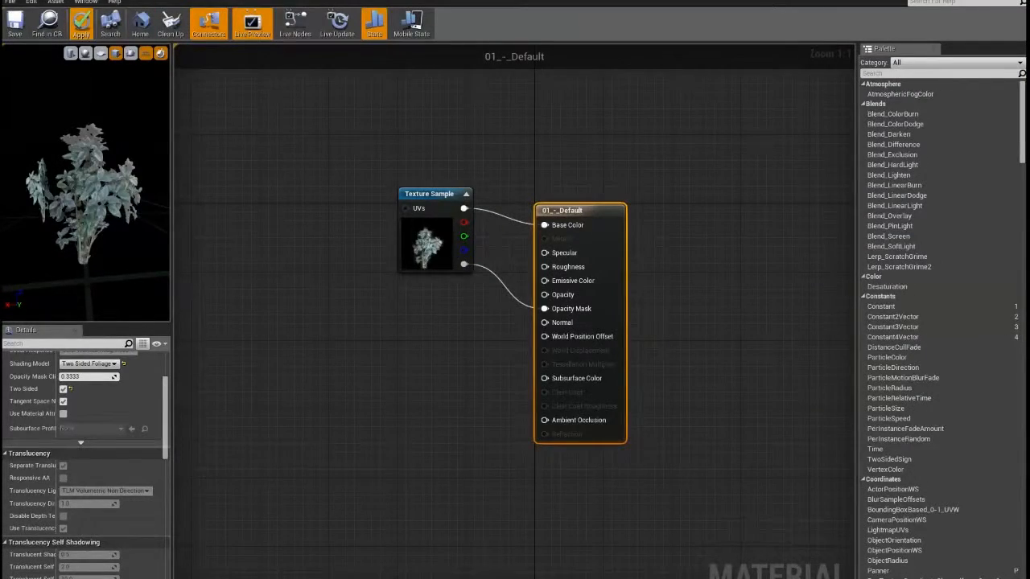
{"action": "left_click", "coordinate": [80, 26]}
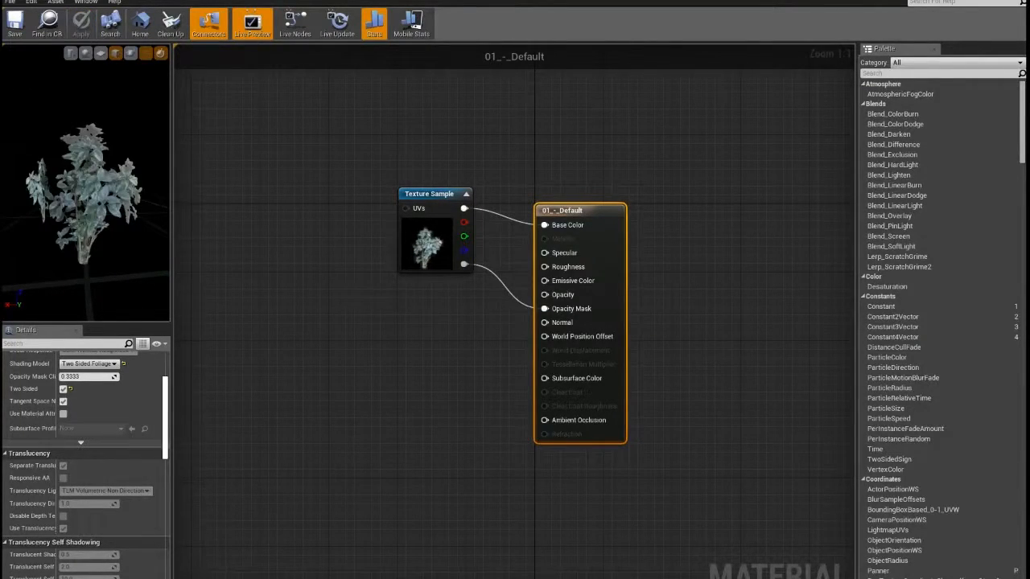
Connect the Texture Sample's color output to Subsurface Color as well and apply the material
{"action": "scroll", "coordinate": [85, 451], "scroll_direction": "down", "scroll_amount": 4}
{"action": "scroll", "coordinate": [85, 465], "scroll_direction": "down", "scroll_amount": 10}
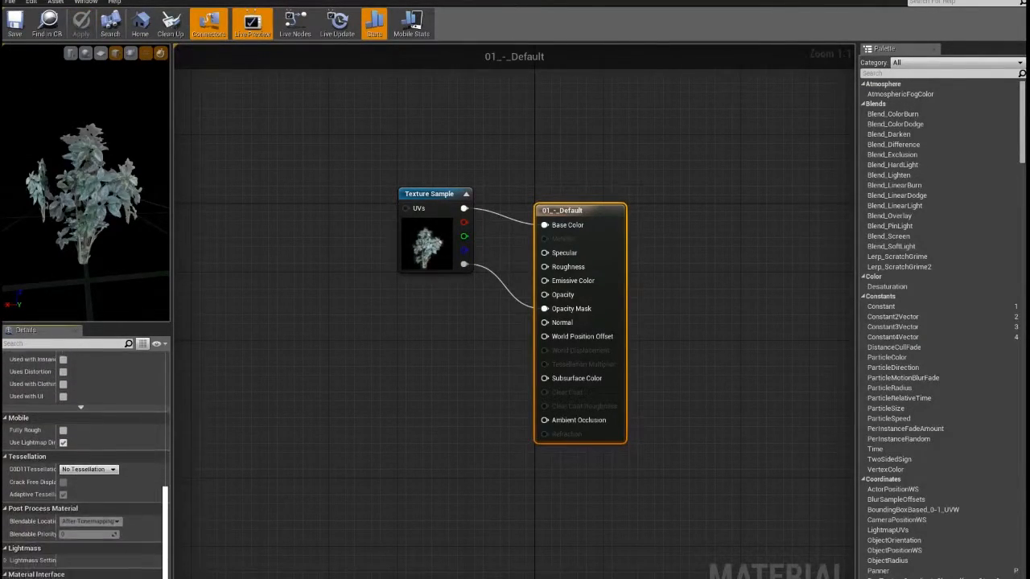
{"action": "scroll", "coordinate": [85, 450], "scroll_direction": "up", "scroll_amount": 15}
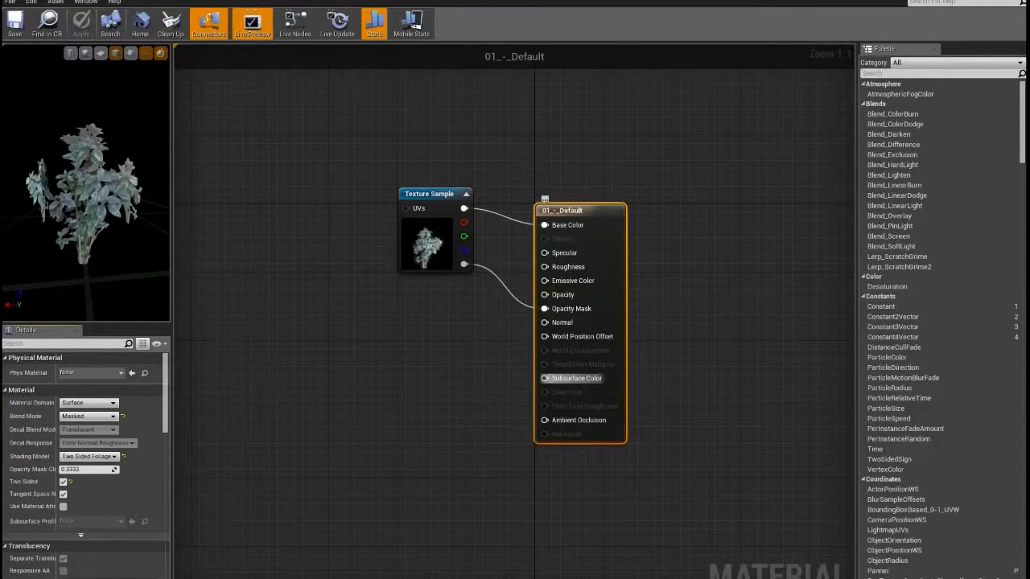
{"action": "left_click_drag", "start_coordinate": [579, 210], "coordinate": [587, 210]}
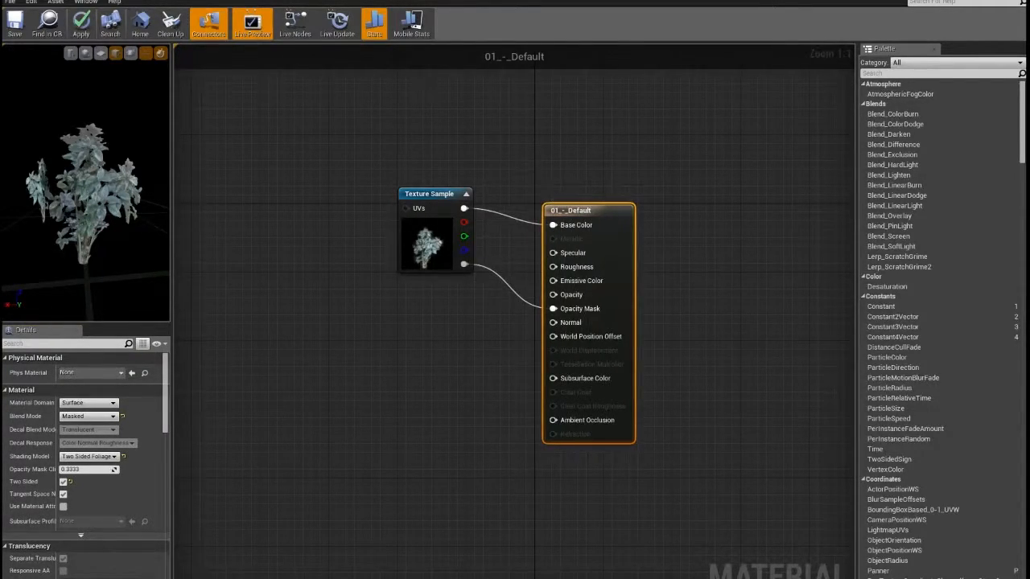
{"action": "left_click_drag", "start_coordinate": [463, 209], "coordinate": [573, 378]}
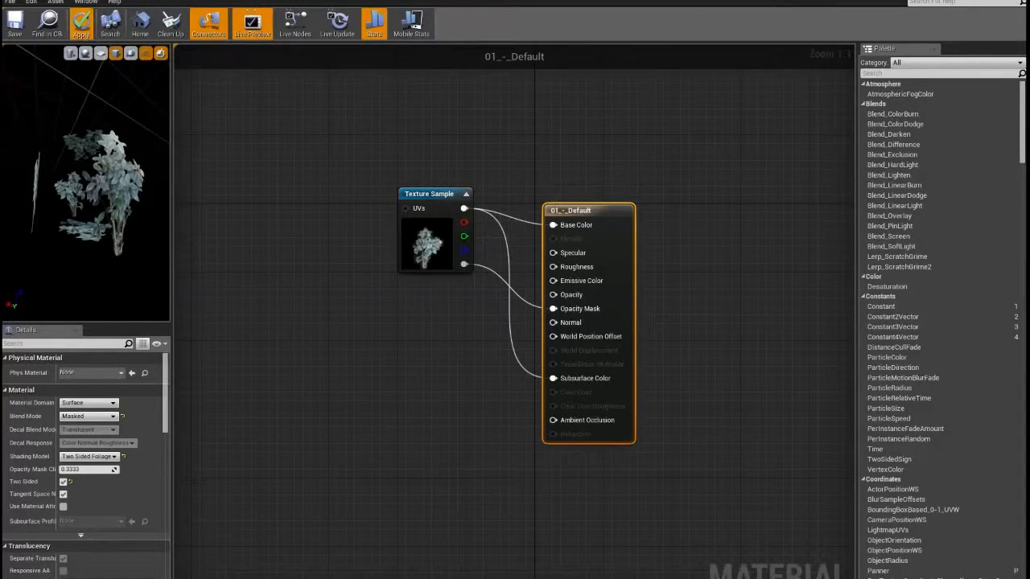
{"action": "left_click", "coordinate": [81, 24]}
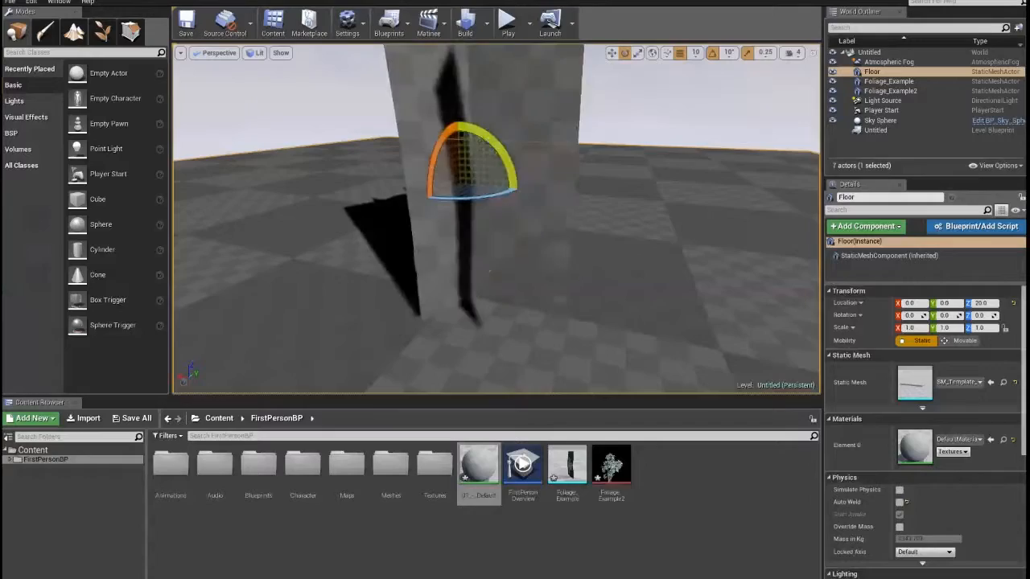
Rotate the nearer foliage plant in the level by -10 degrees about the X axis
{"action": "right_click_drag", "start_coordinate": [497, 219], "coordinate": [476, 219]}
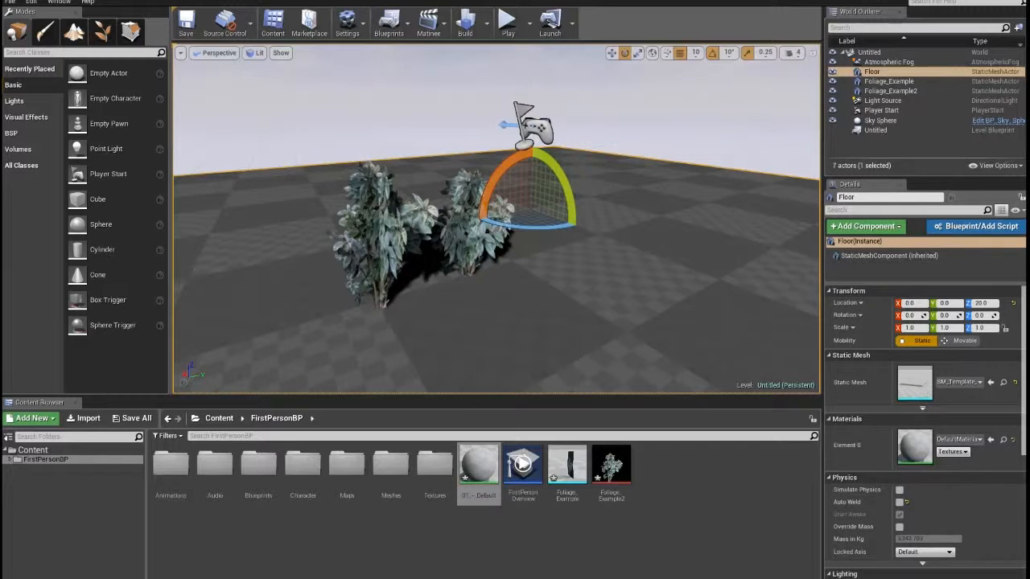
{"action": "left_click", "coordinate": [377, 231]}
{"action": "left_click_drag", "start_coordinate": [315, 321], "coordinate": [310, 338]}
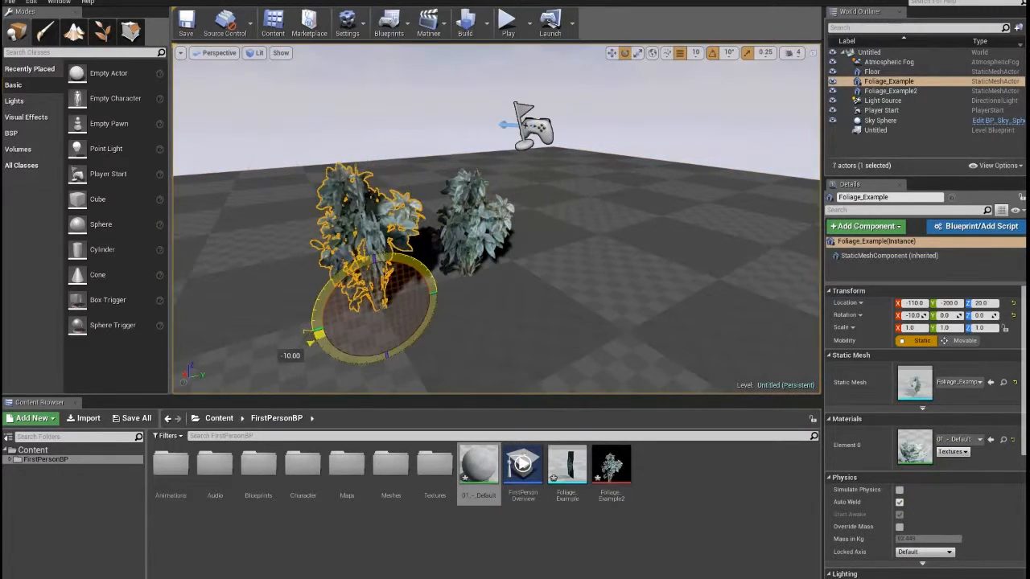